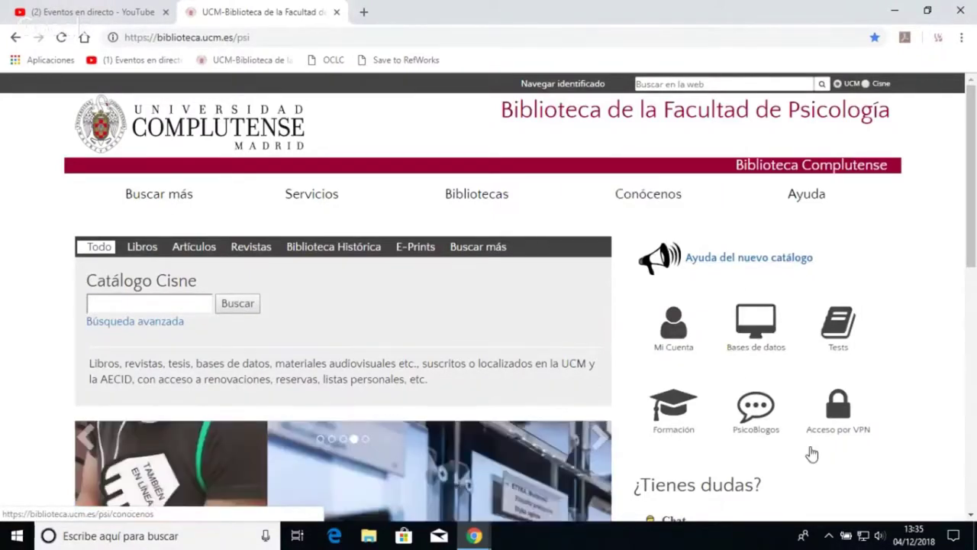
From the Biblioteca UCM psychology and speech therapy databases list, open the Psicodoc search page.
left_click(756, 344)
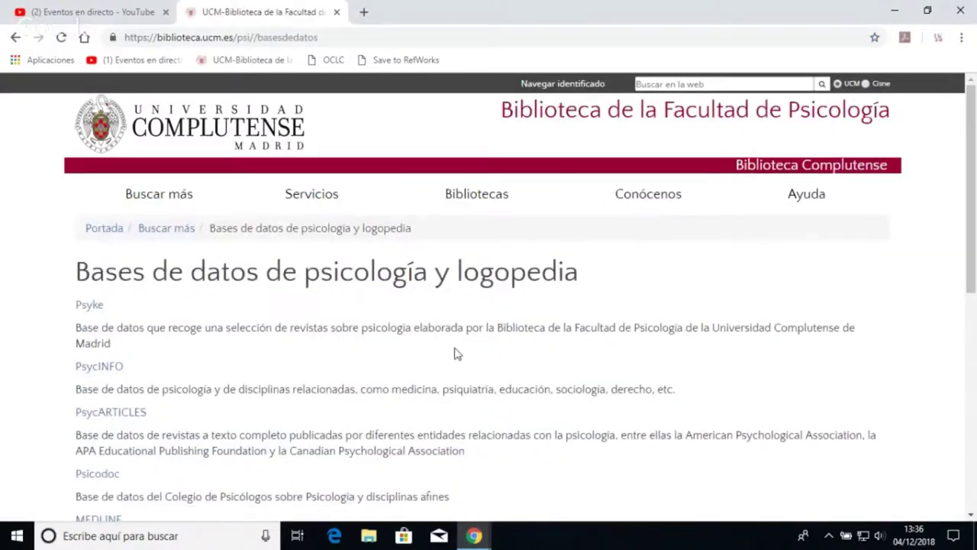
scroll(397, 336, "down", 1)
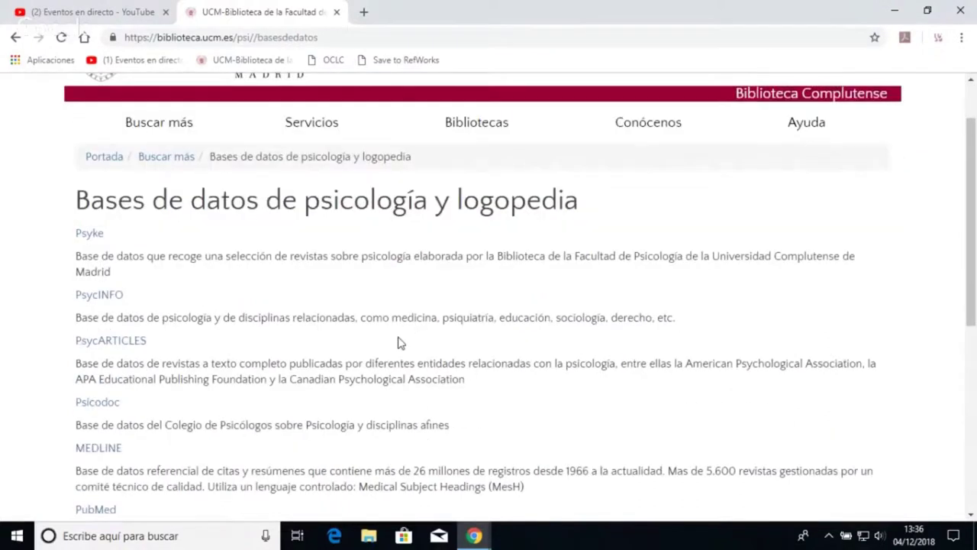
scroll(385, 313, "down", 1)
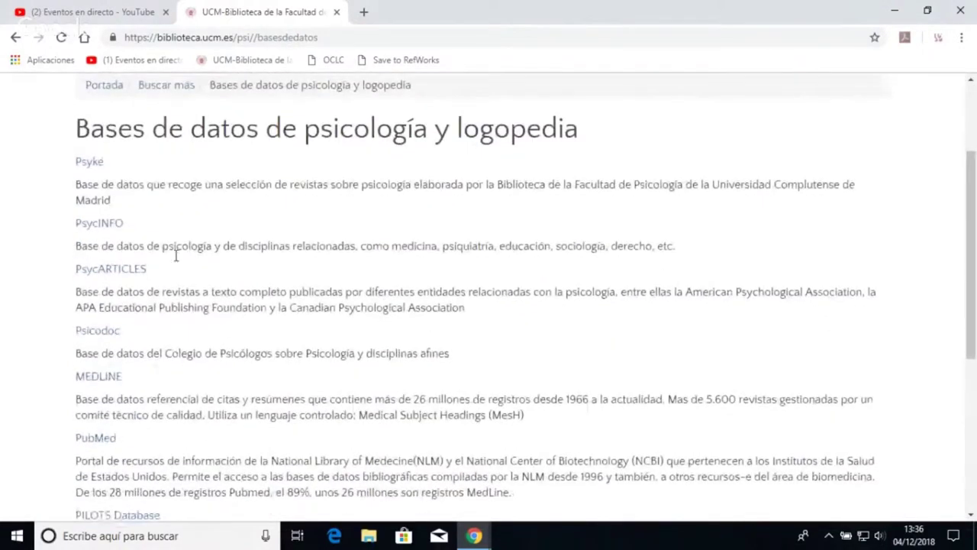
left_click(97, 332)
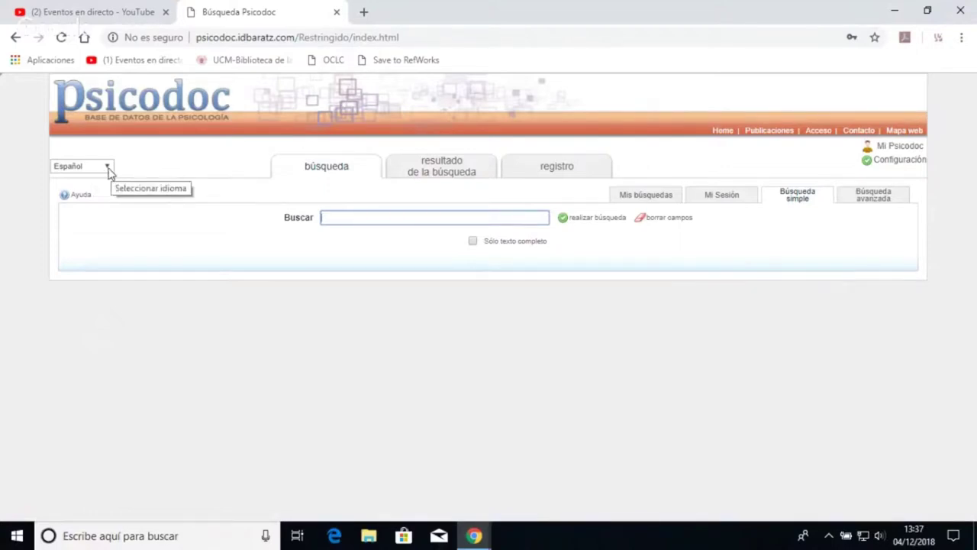
left_click(108, 167)
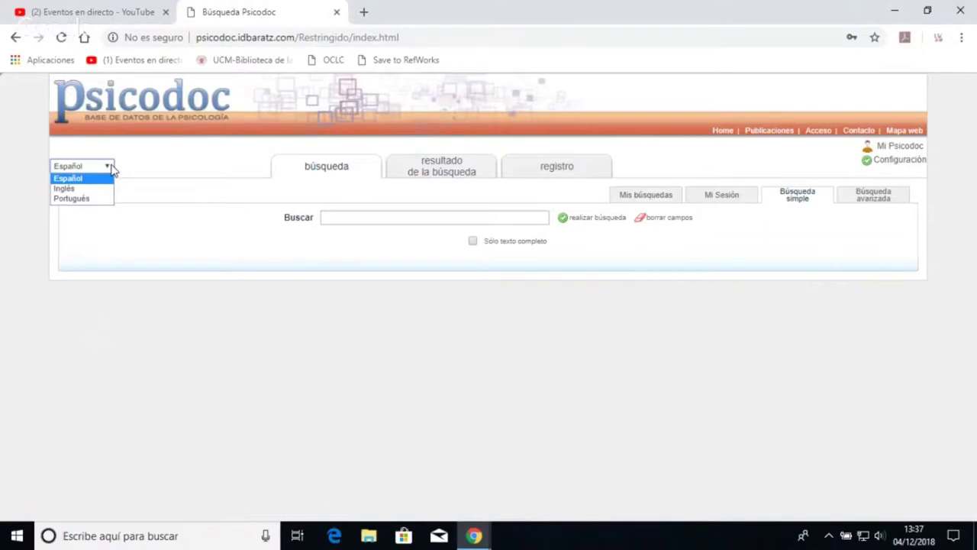
left_click(68, 188)
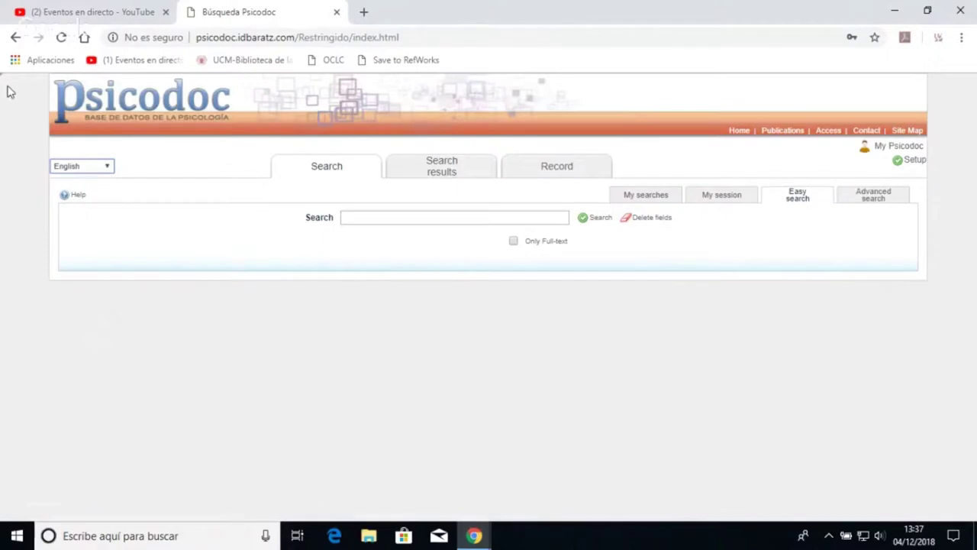
left_click(109, 168)
left_click(77, 180)
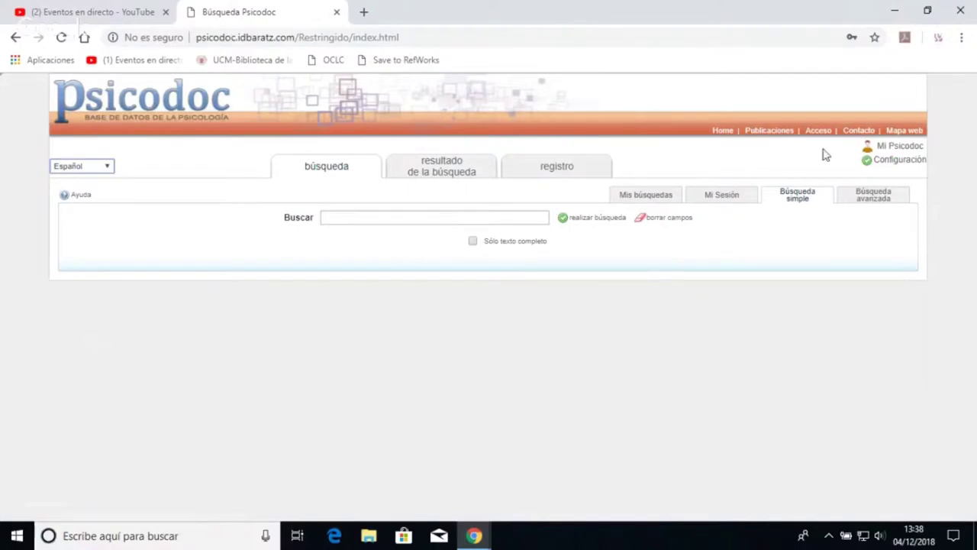
left_click(898, 145)
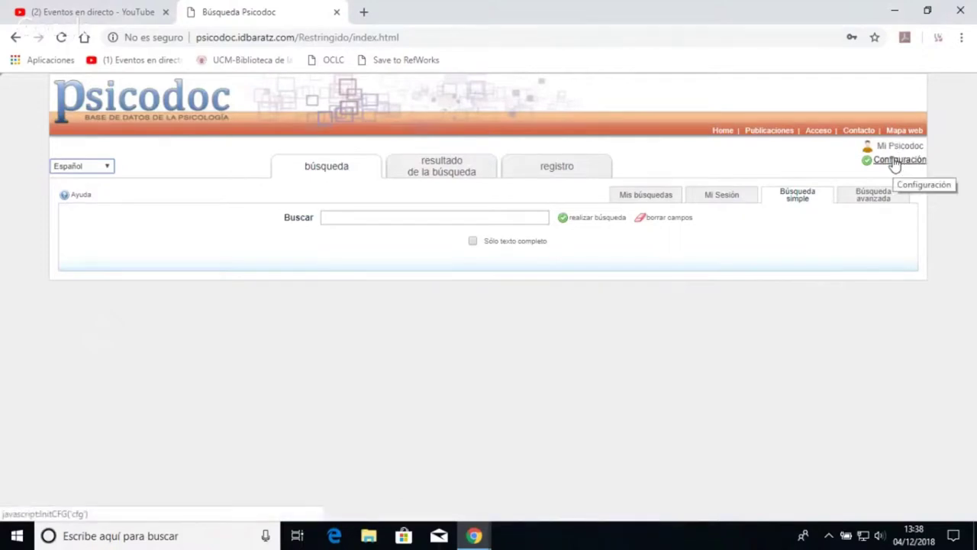
left_click(895, 163)
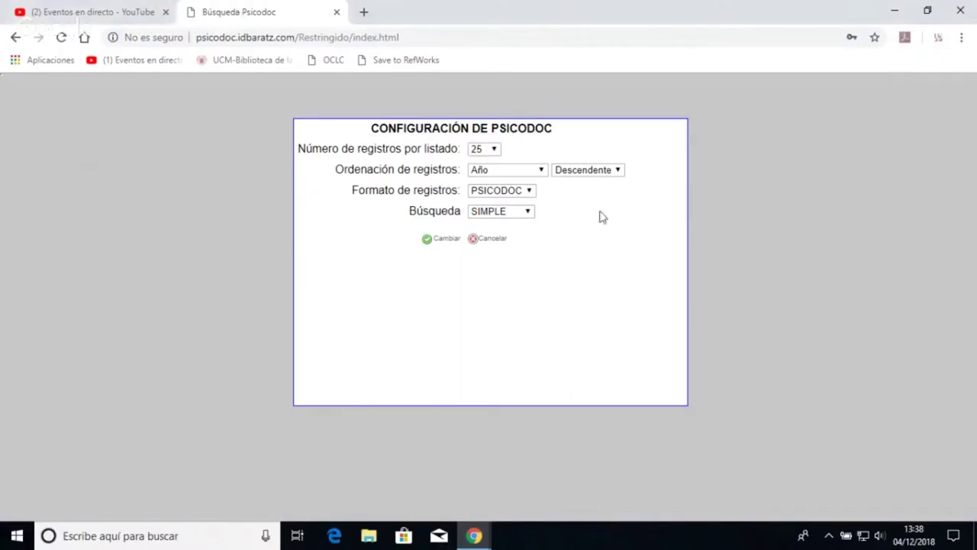
Change Psicodoc's Número de registros por listado from 25 to 100 and apply it.
left_click(495, 154)
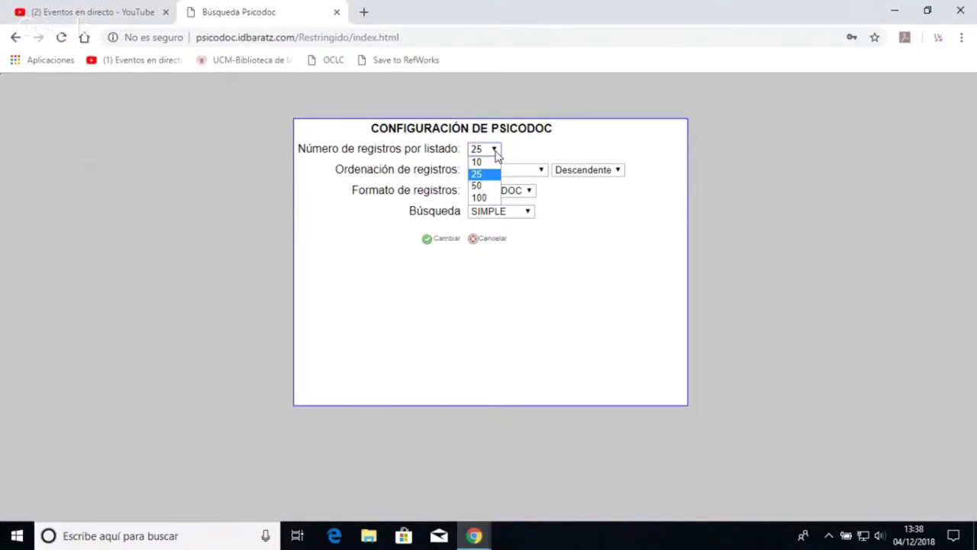
left_click(494, 199)
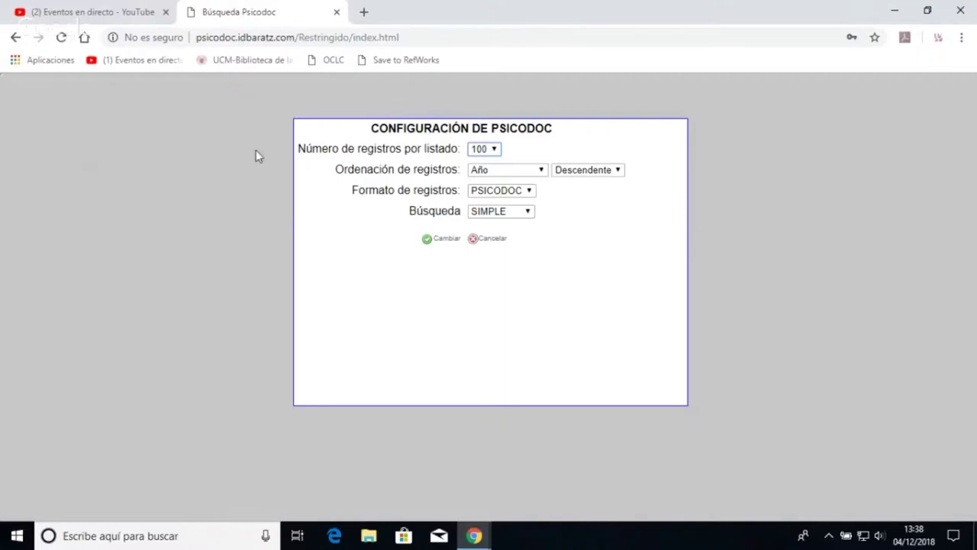
left_click(443, 239)
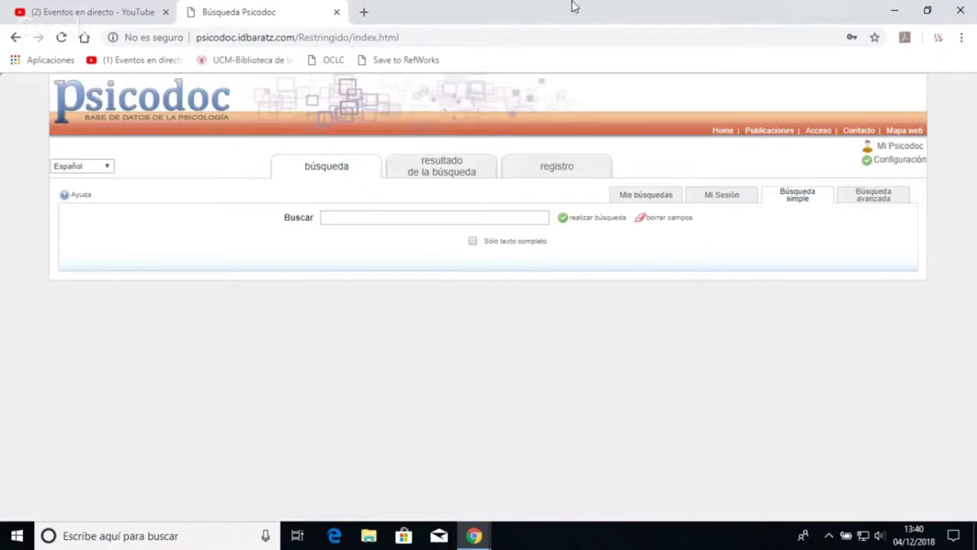
Search Psicodoc for 'cuidadores de ancianos' and view its 16 results.
left_click(357, 219)
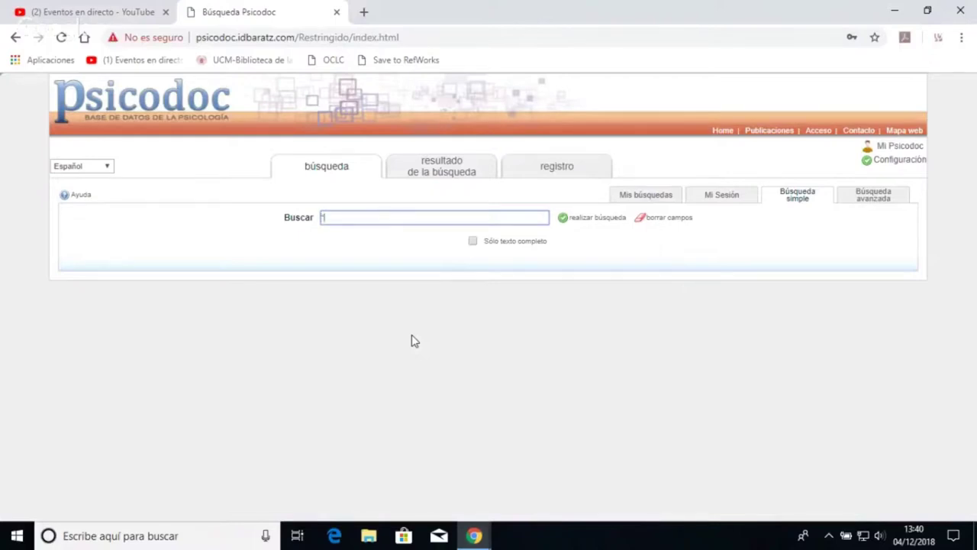
type("culdado")
key("BackSpace")
type("dores de ancianos\"")
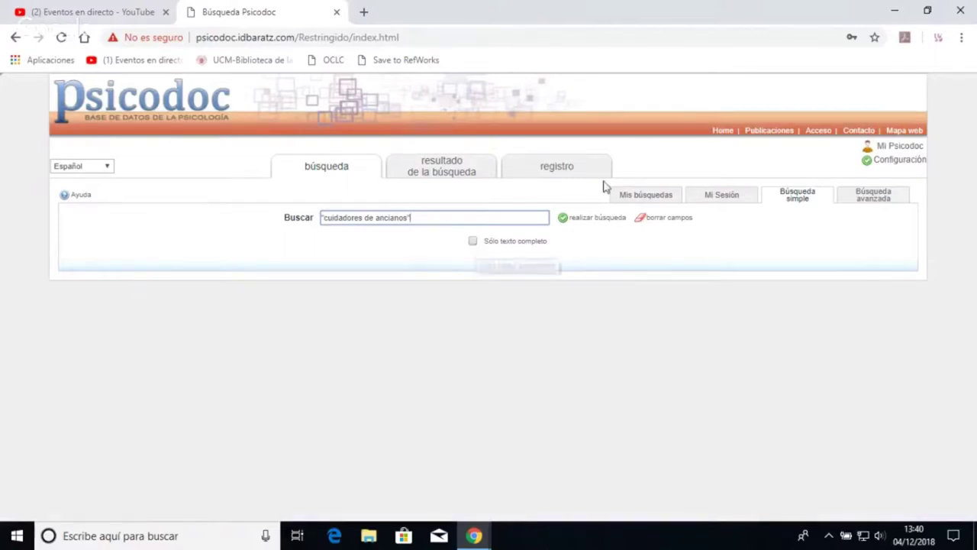
left_click(599, 220)
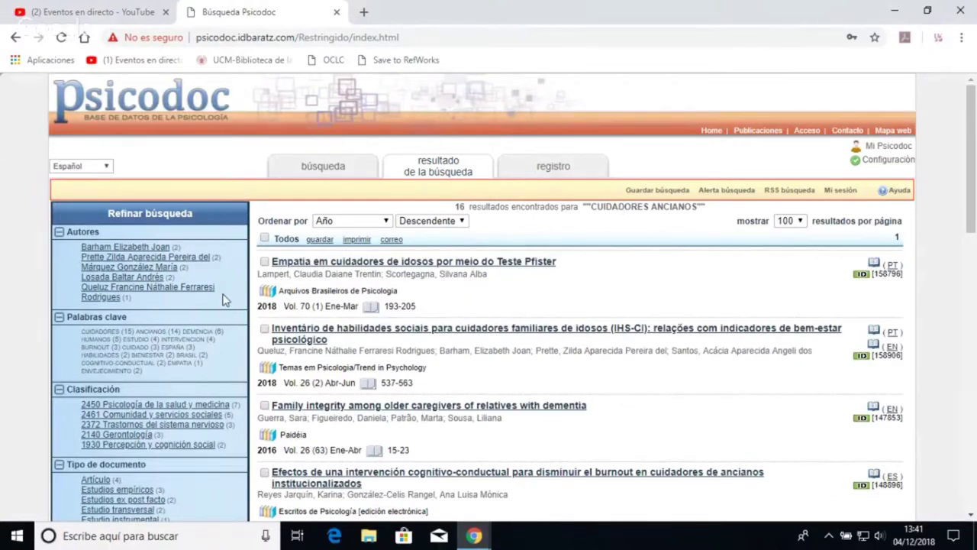
scroll(436, 333, "down", 1)
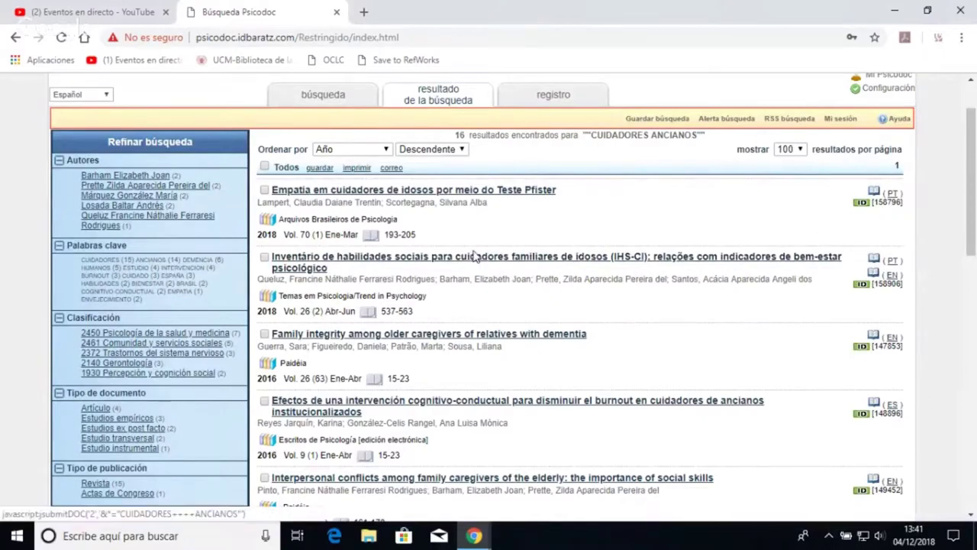
Go back to the simple search form and clear the 'cuidadores de ancianos' query.
scroll(463, 250, "up", 1)
scroll(464, 250, "up", 2)
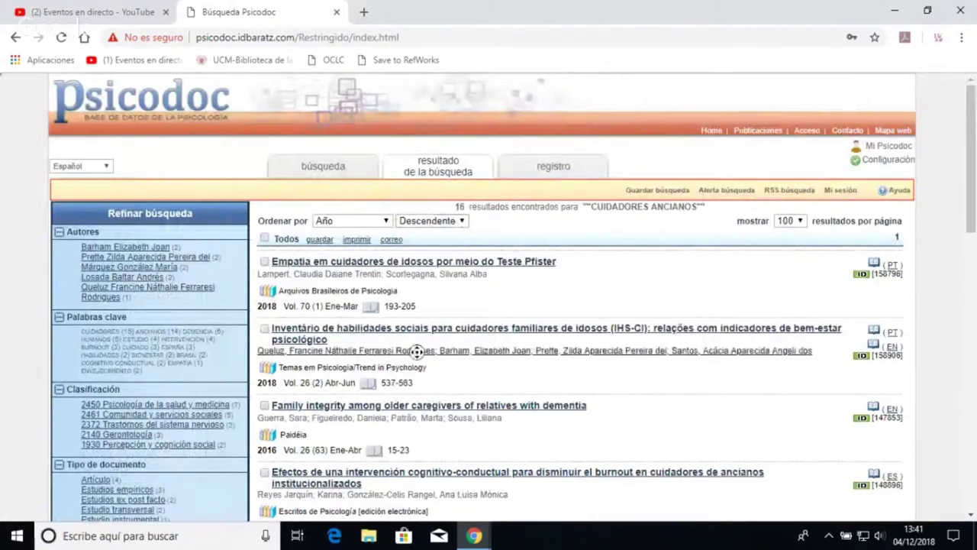
scroll(694, 280, "down", 3)
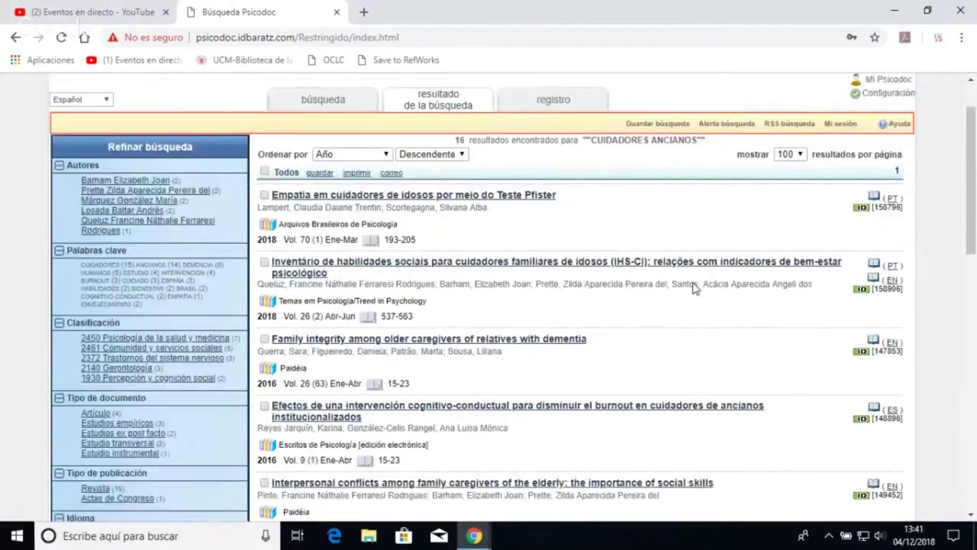
scroll(700, 280, "up", 3)
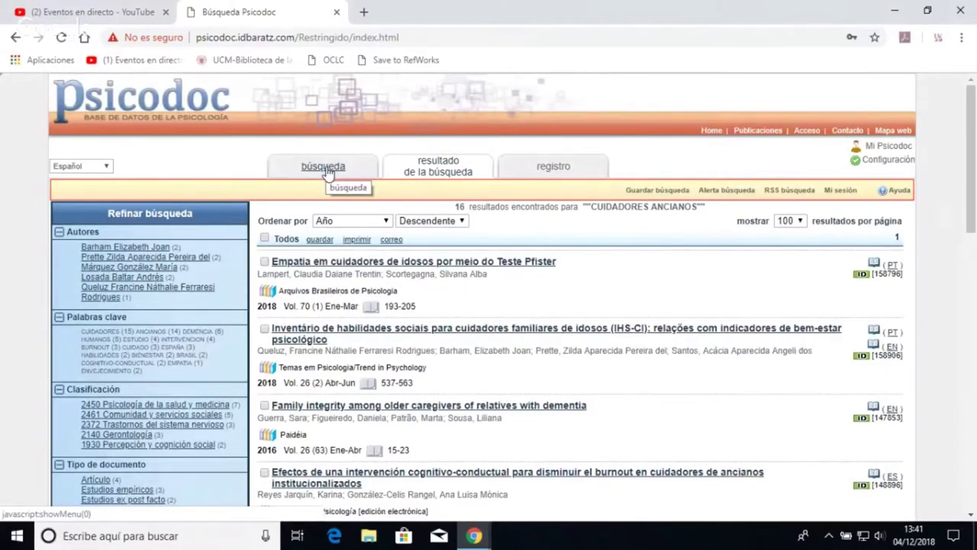
left_click(327, 170)
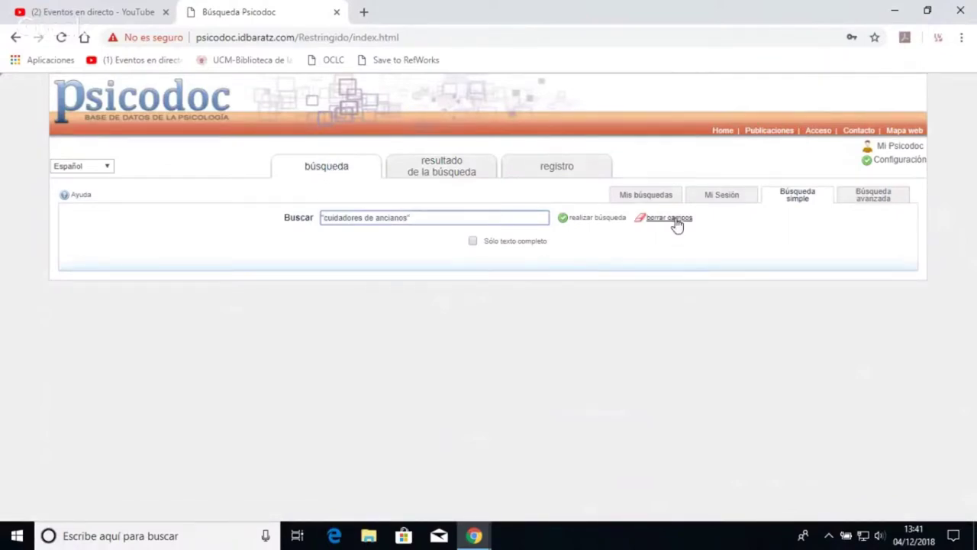
left_click(676, 223)
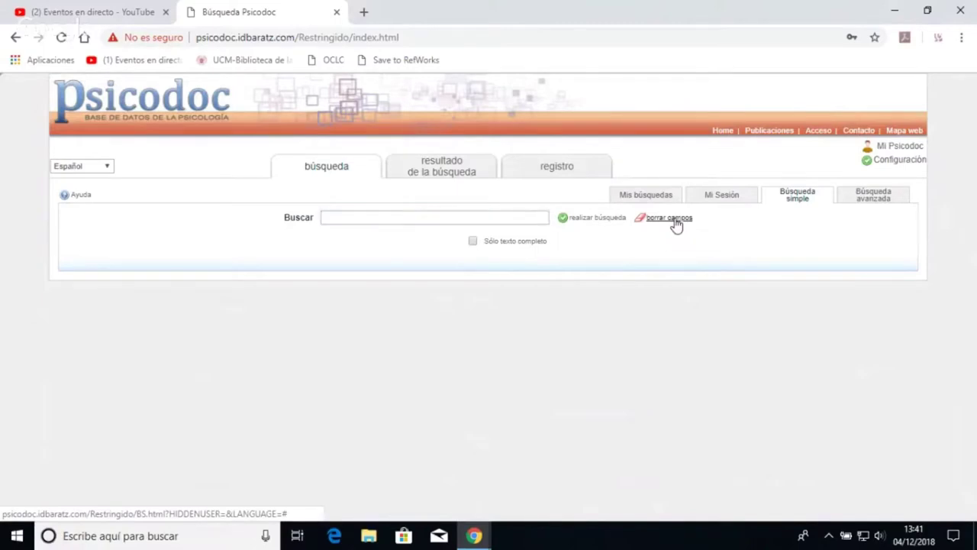
Switch to Búsqueda avanzada and view its Título, Autor, Palabras clave and Años fields.
left_click(882, 197)
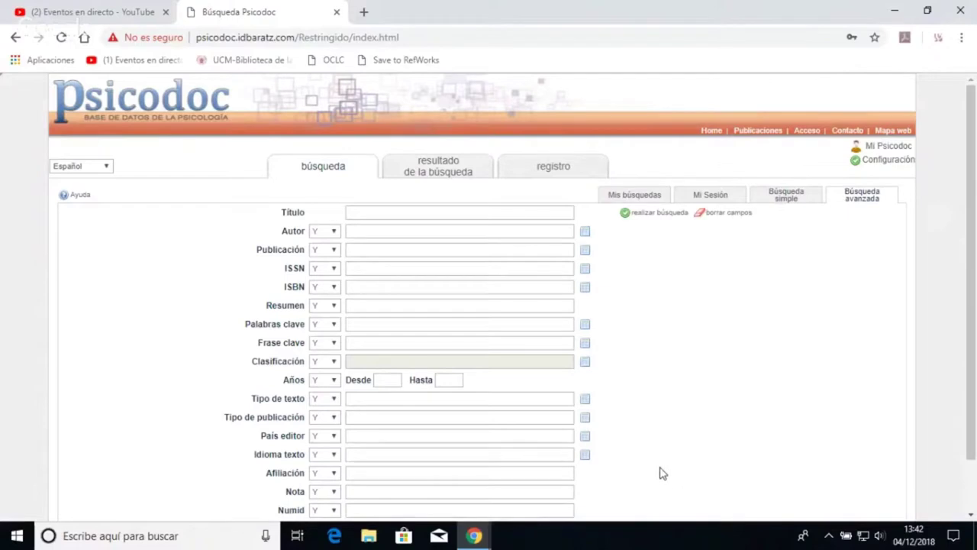
scroll(661, 382, "down", 1)
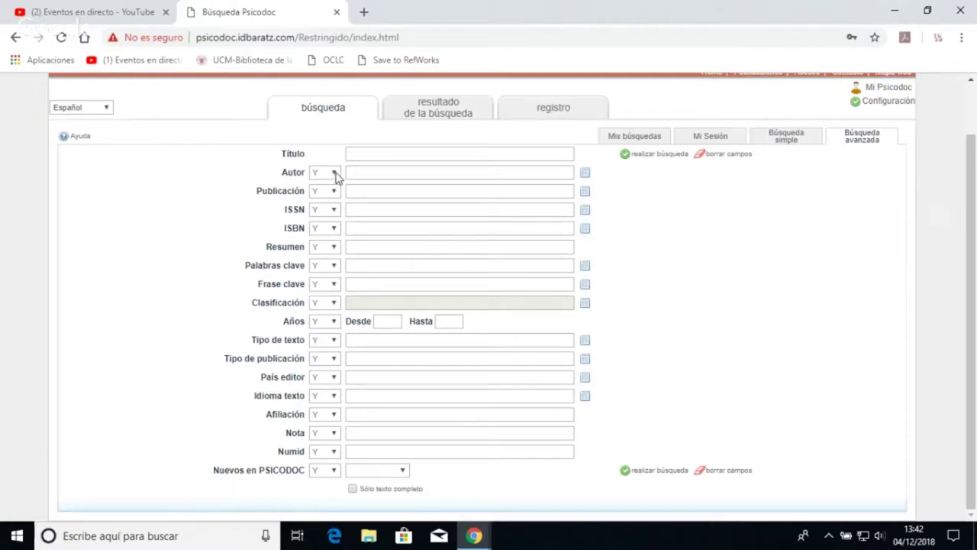
Show the Y, O and NO operator options for the Autor field.
left_click(335, 172)
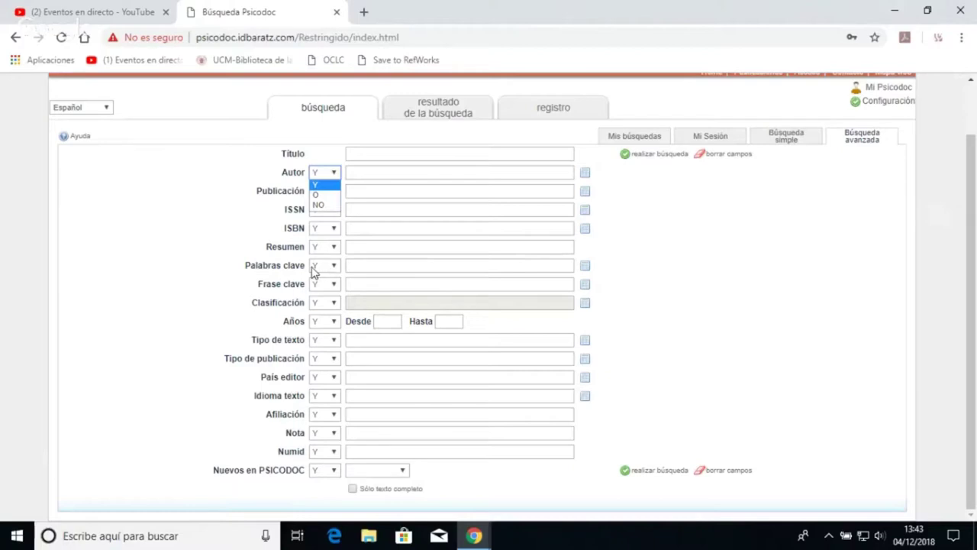
In the Palabras clave catalogue, look up tartamudez and add Tartamudez to the chosen keywords.
left_click(586, 269)
left_click(585, 269)
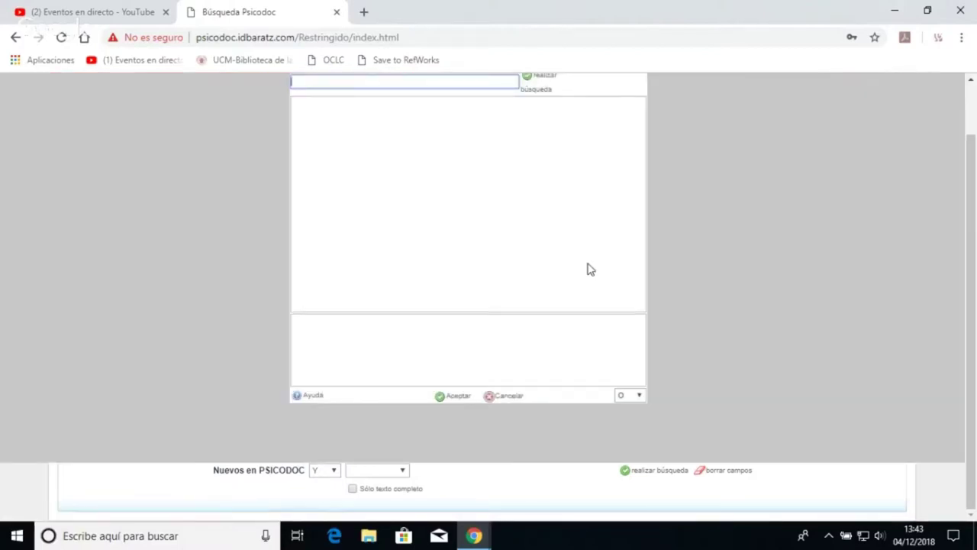
scroll(587, 269, "up", 1)
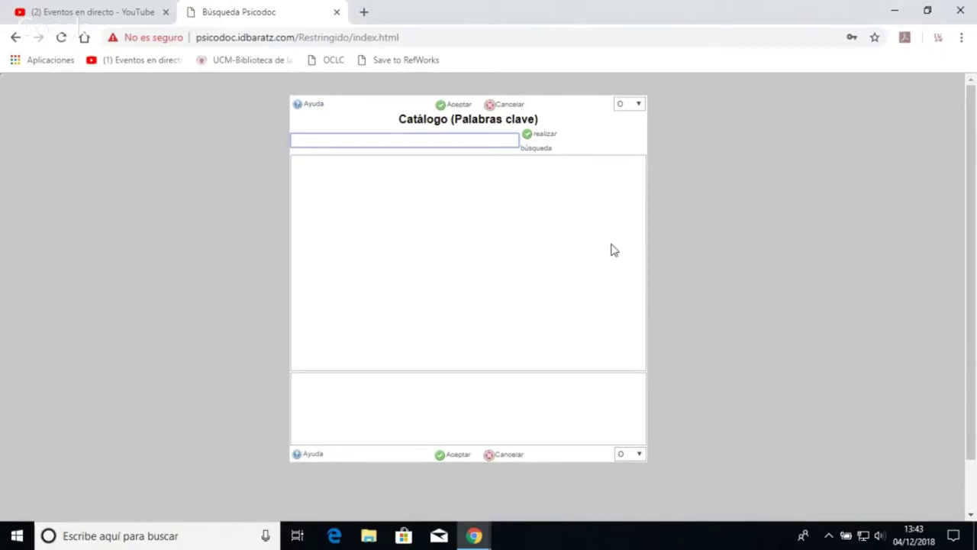
type("tartamudez")
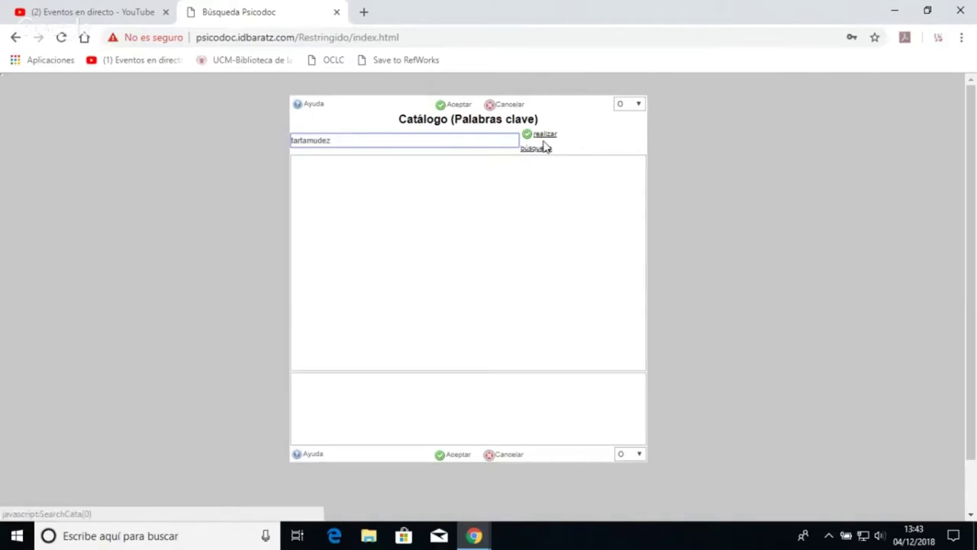
left_click(545, 139)
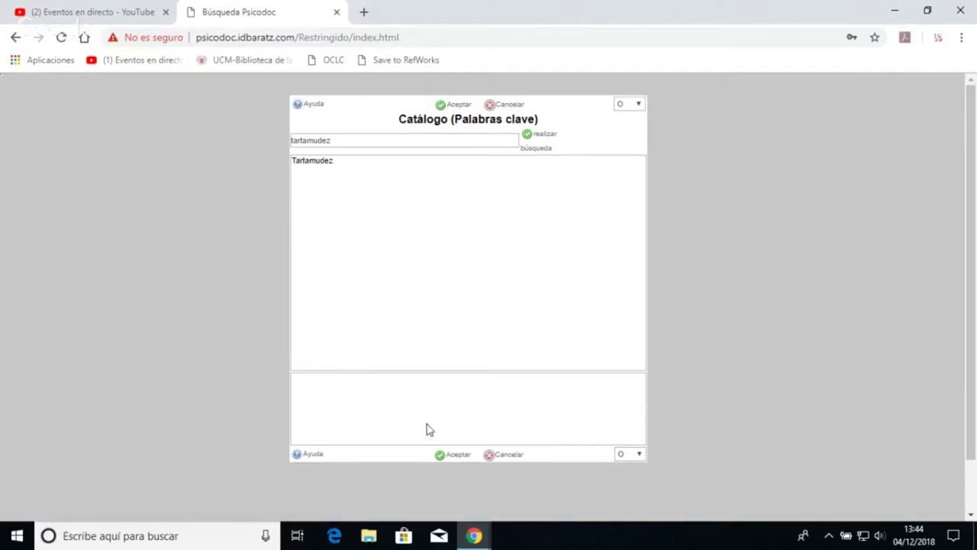
double_click(313, 162)
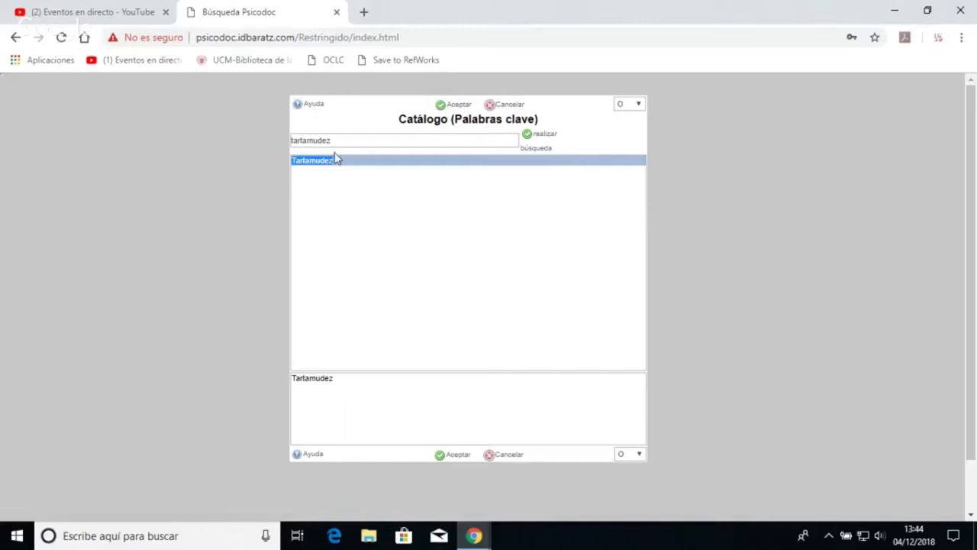
left_click_drag(334, 141, 276, 130)
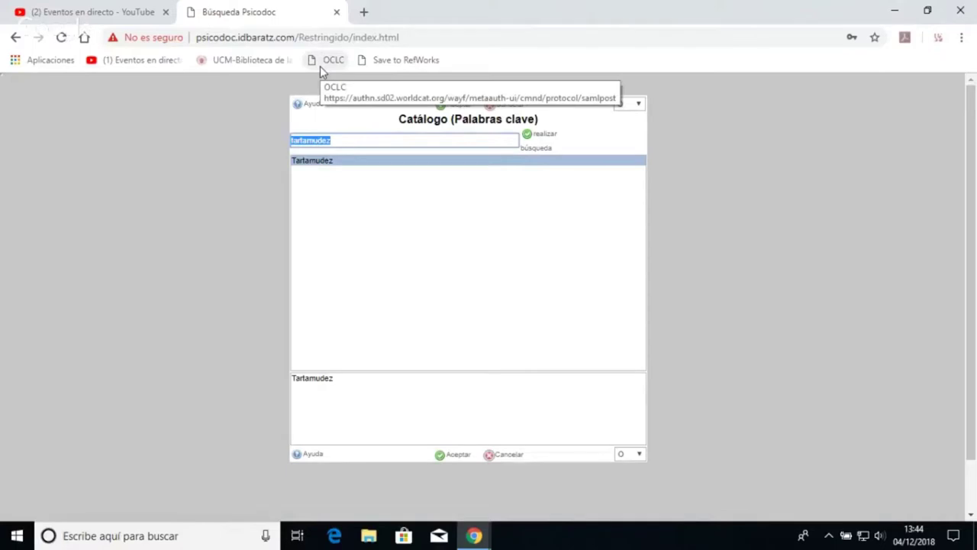
Look up logopedia in the catalogue and add Logopedia to the chosen keywords.
type("logop")
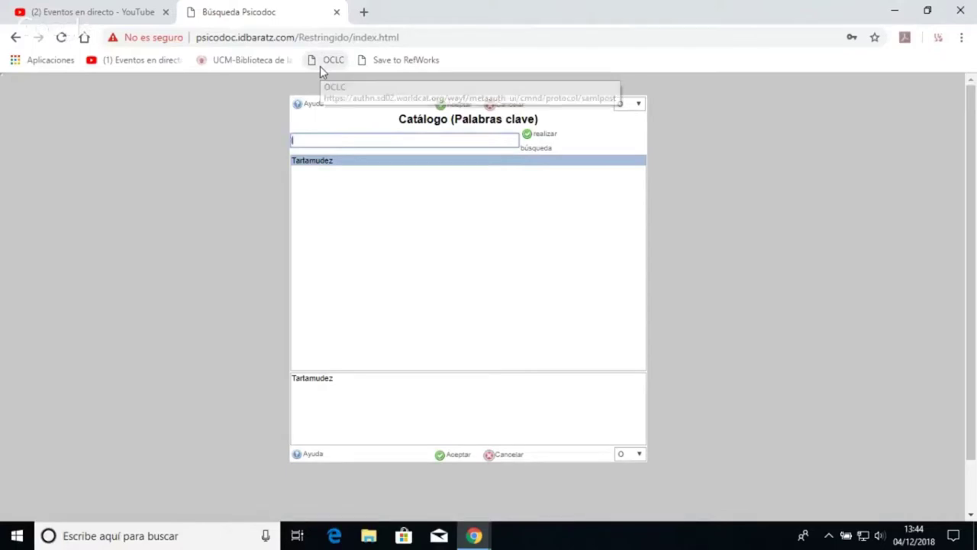
type("edia")
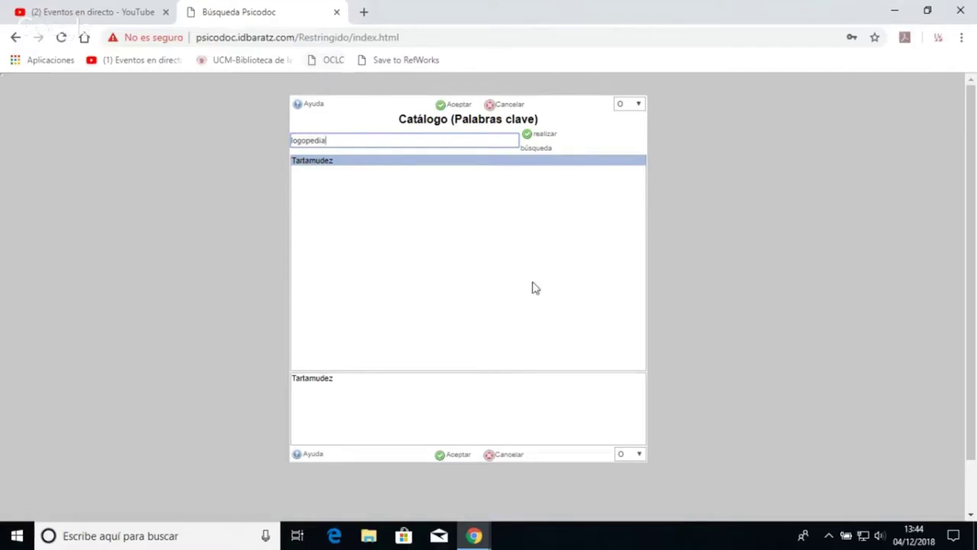
left_click(543, 139)
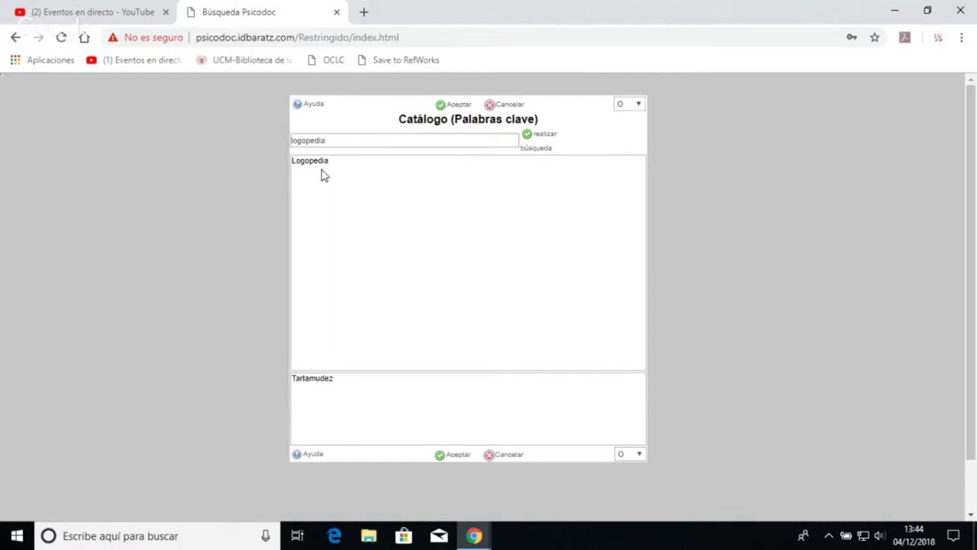
double_click(315, 165)
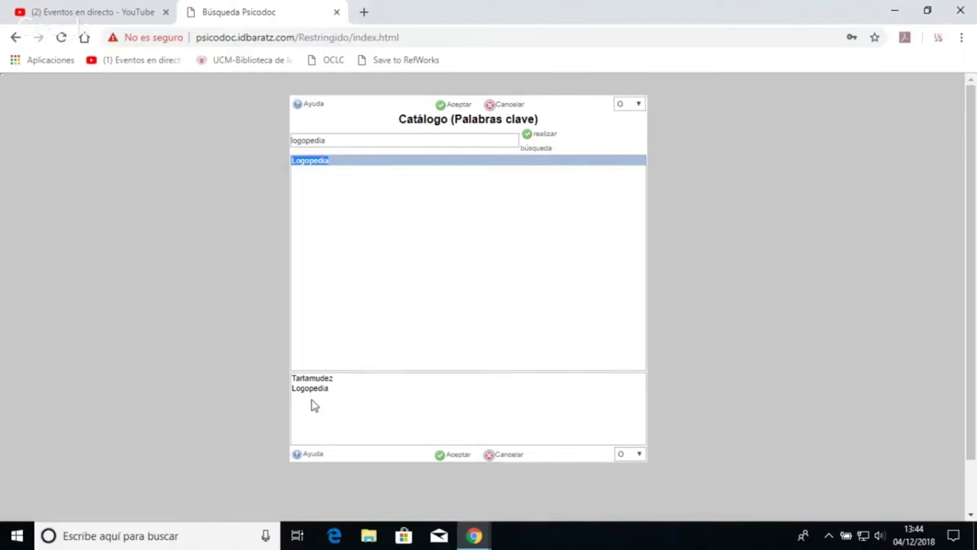
Combine both keywords with Y and send 'Tartamudez y Logopedia' to the search form.
left_click(641, 455)
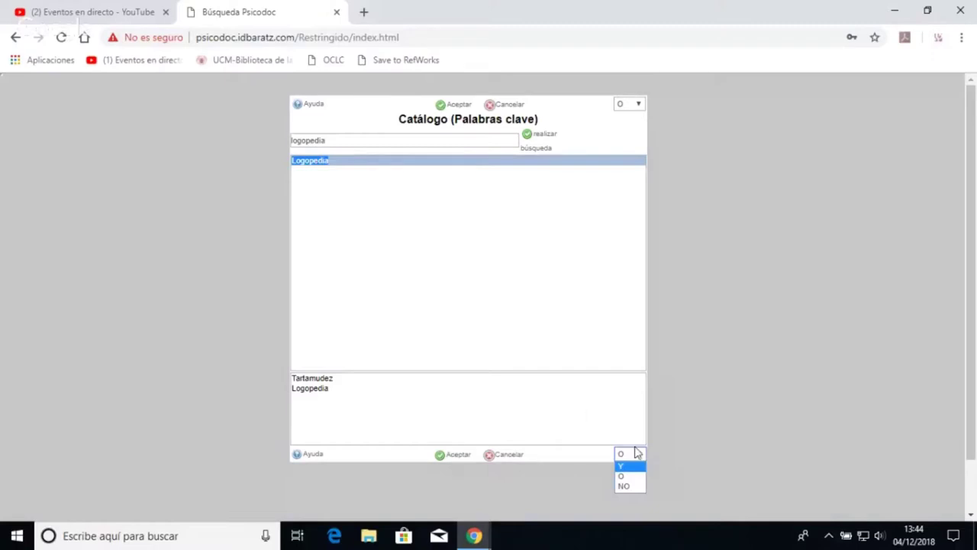
left_click(632, 465)
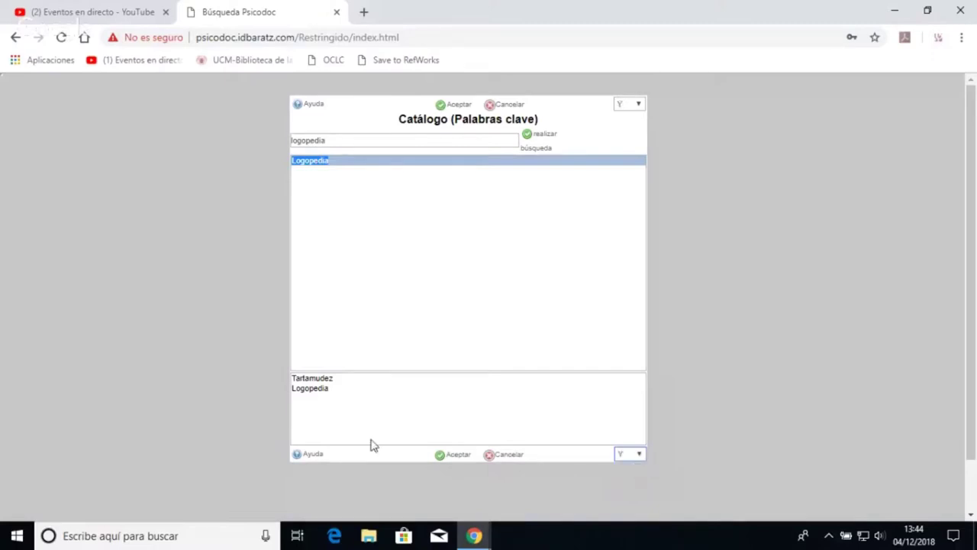
left_click(453, 455)
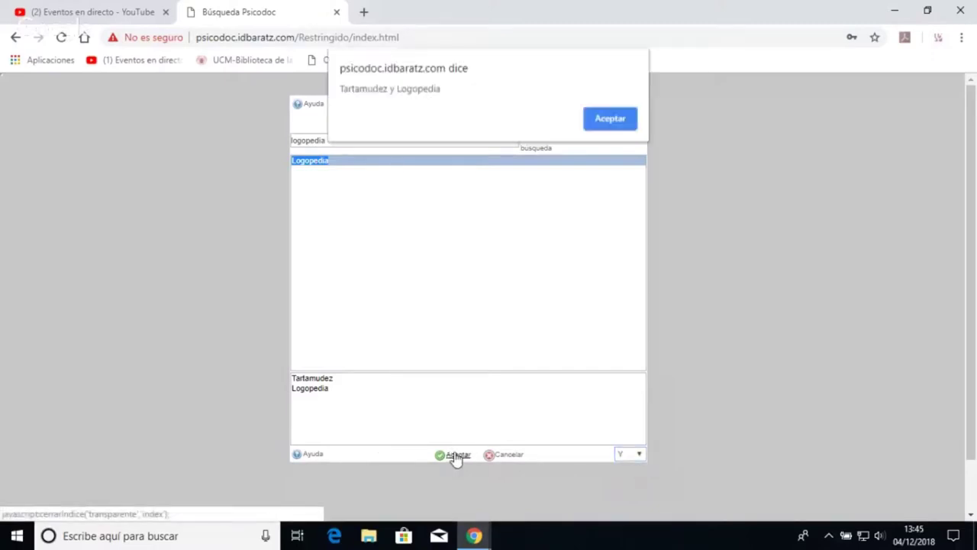
left_click(619, 121)
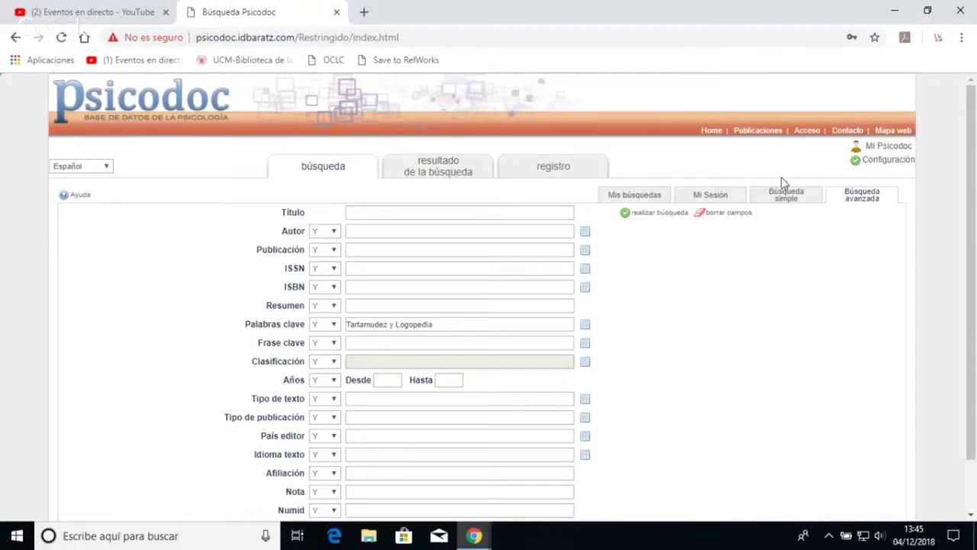
Run the advanced search for Tartamudez y Logopedia, returning 10 results.
scroll(704, 104, "down", 1)
scroll(703, 100, "down", 2)
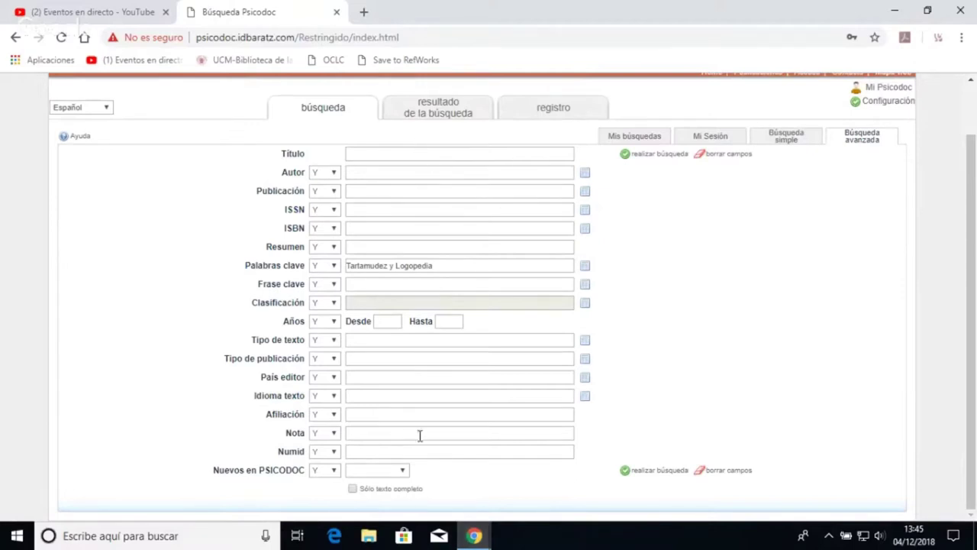
left_click(659, 155)
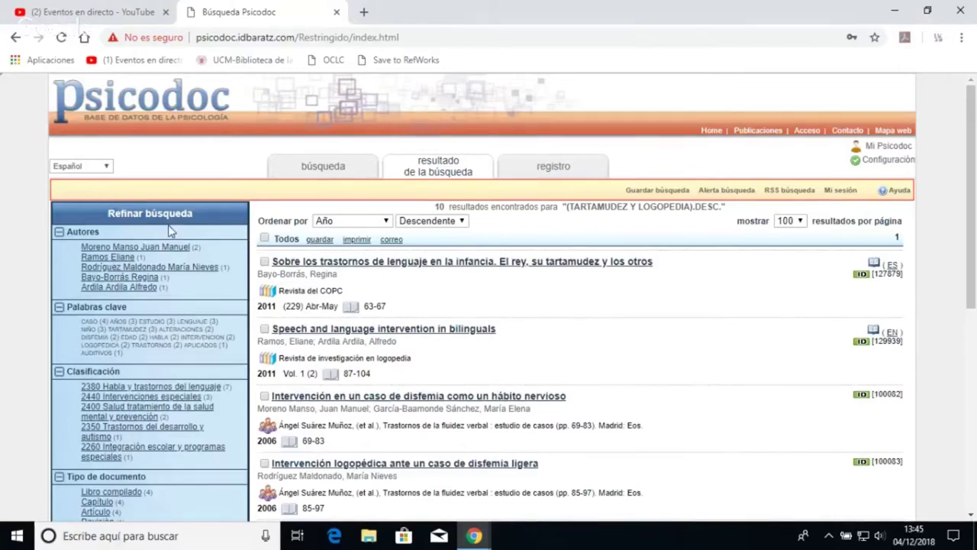
scroll(156, 262, "down", 1)
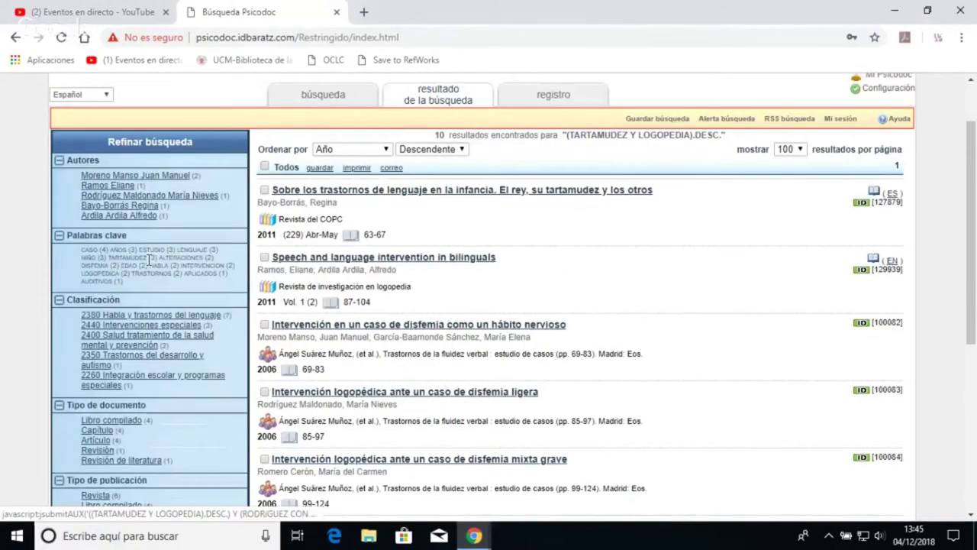
scroll(151, 258, "down", 1)
scroll(150, 253, "up", 2)
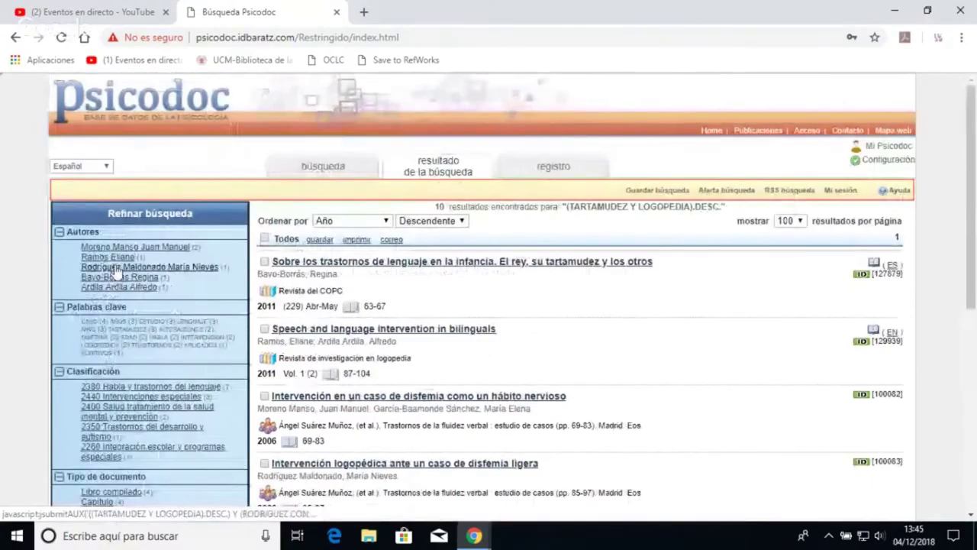
scroll(117, 273, "down", 1)
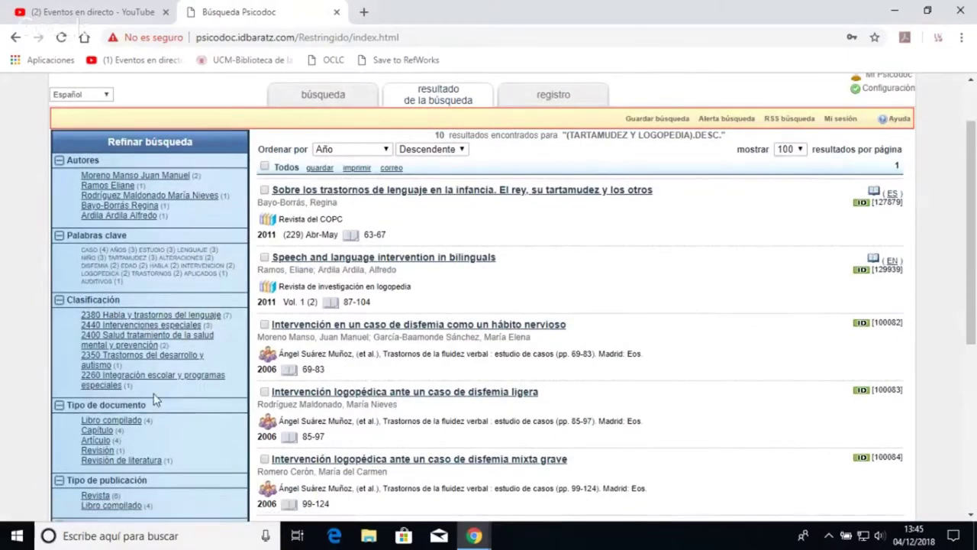
scroll(152, 399, "down", 3)
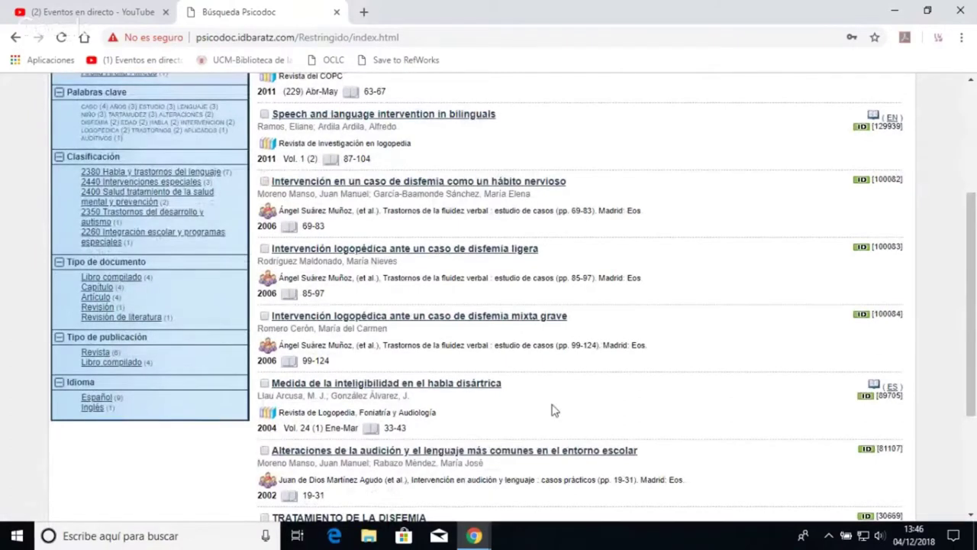
scroll(541, 466, "up", 5)
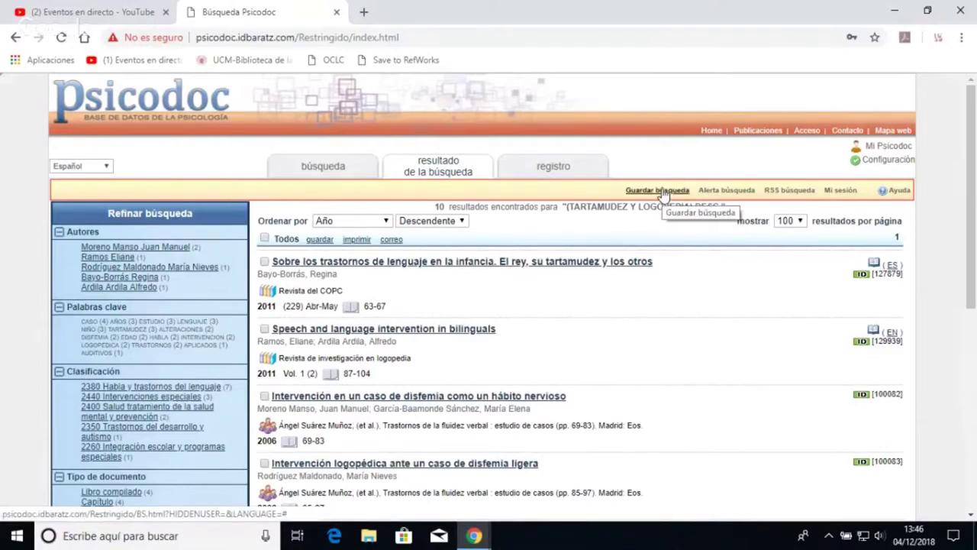
Sign in with the account username and password, then open the Guardar búsqueda form.
left_click(663, 192)
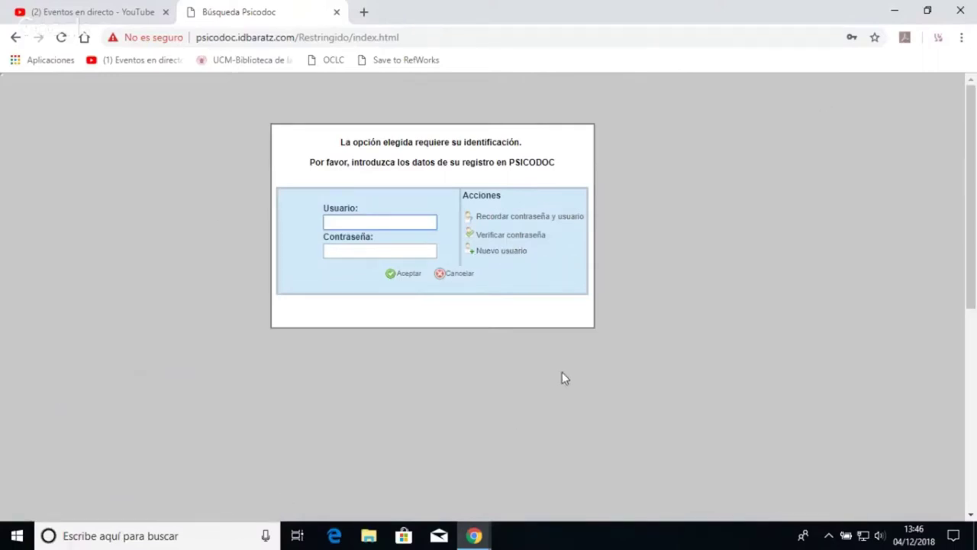
left_click(355, 252)
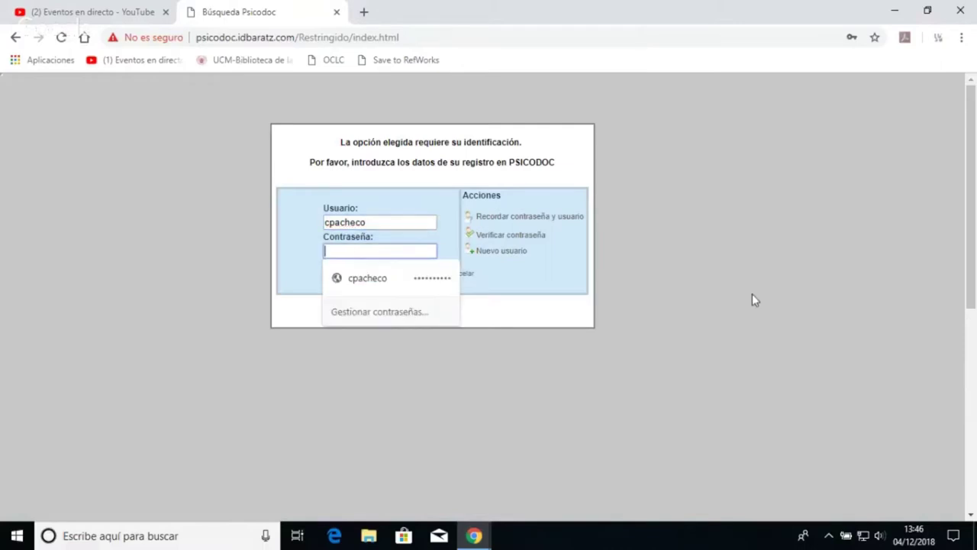
type("•••••")
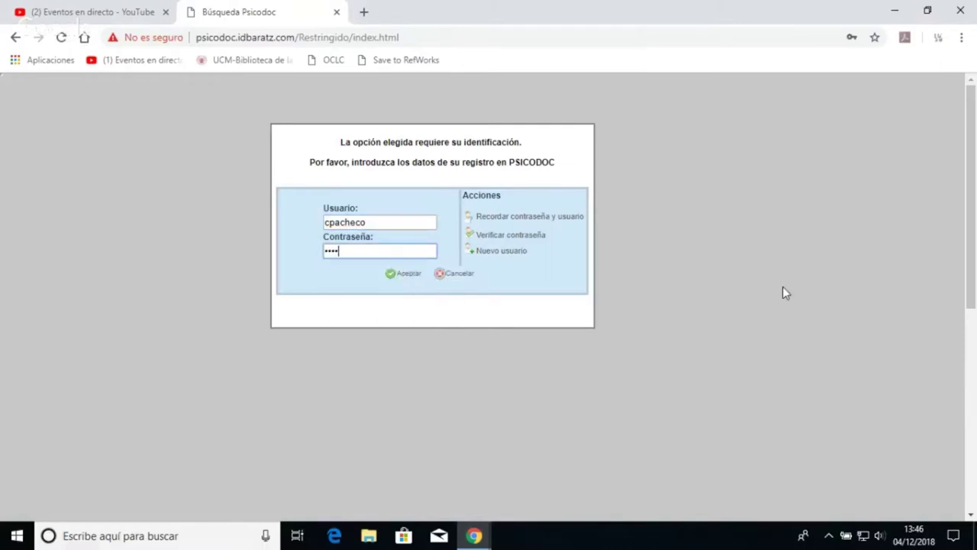
type("•••••")
left_click(405, 275)
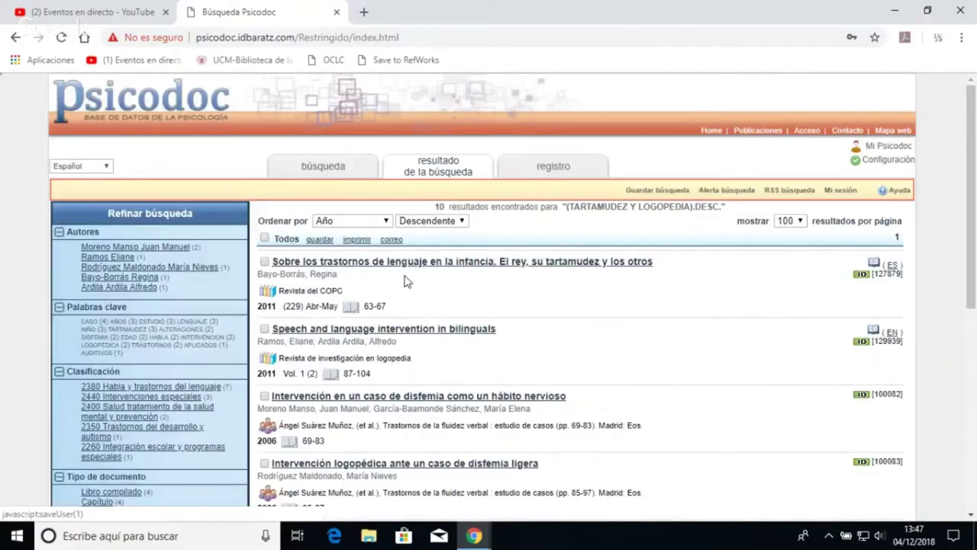
left_click(657, 190)
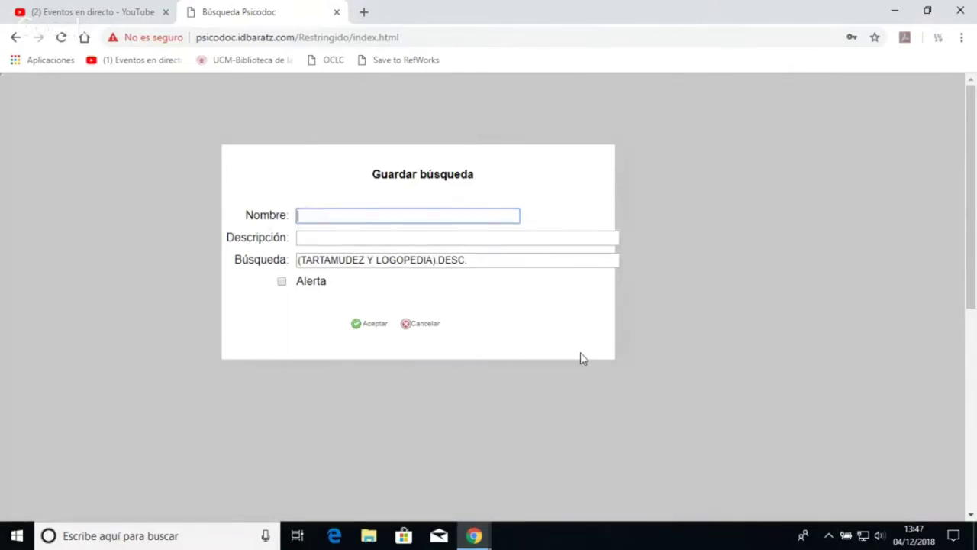
Name the saved search 'Curso online', leave the alert off, and confirm.
type("Curso online")
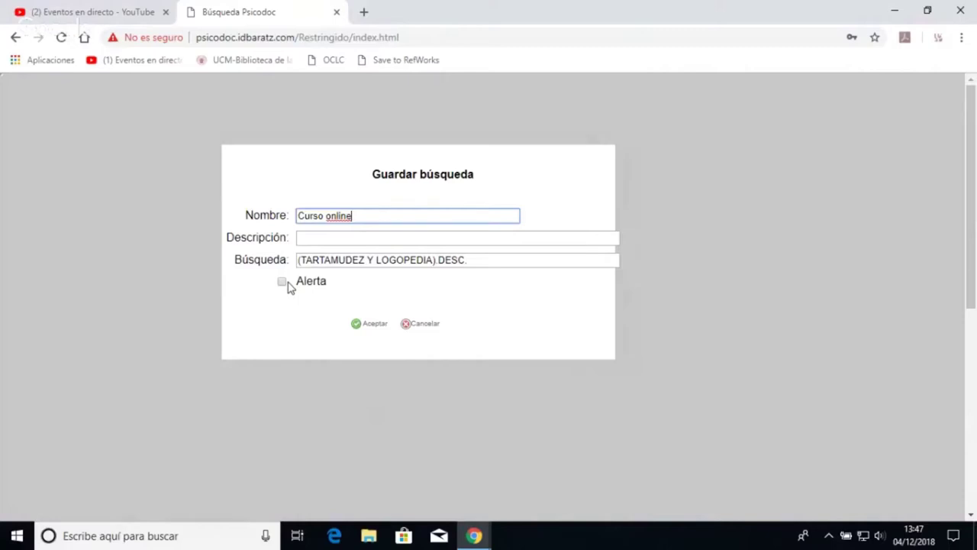
left_click(375, 325)
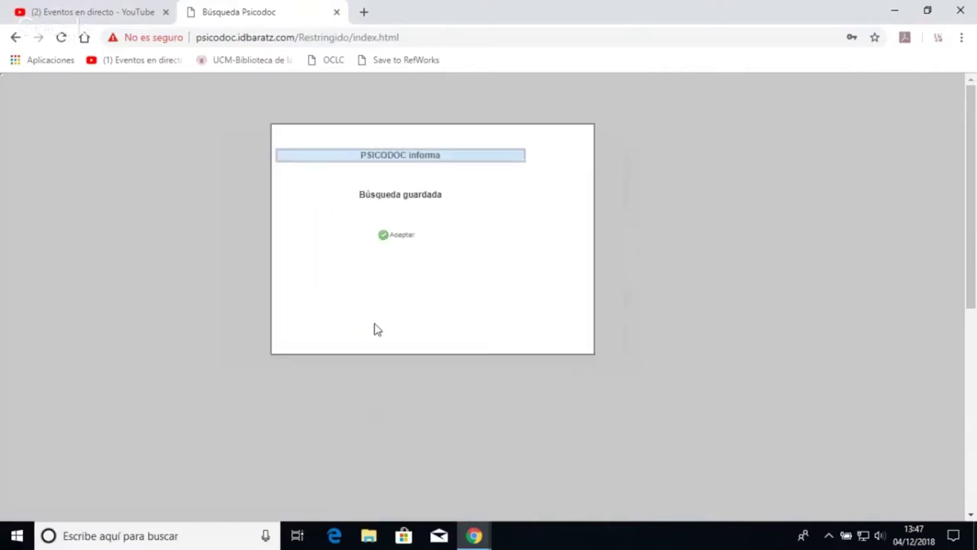
Delete the 'Curso online' saved search, dismiss the confirmation messages, and return to the results.
left_click(402, 235)
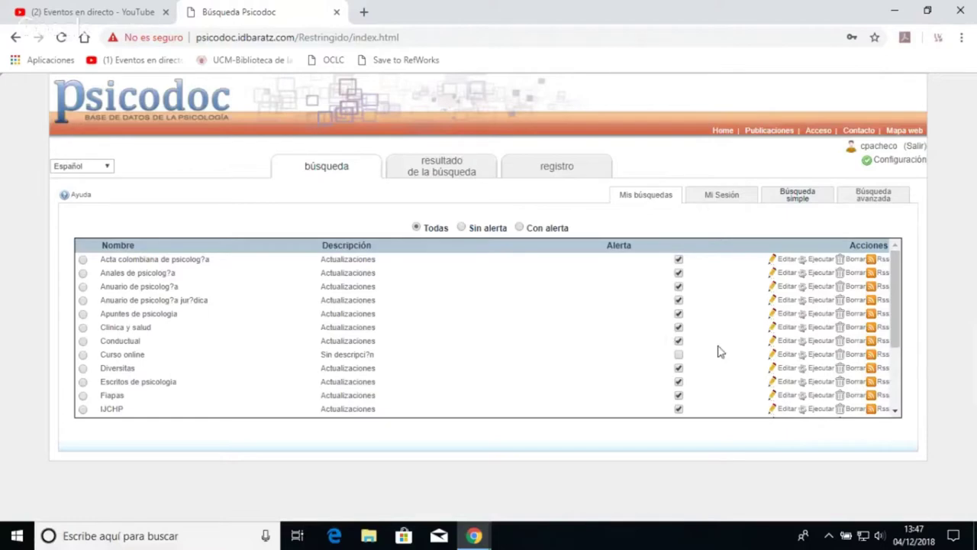
left_click(793, 367)
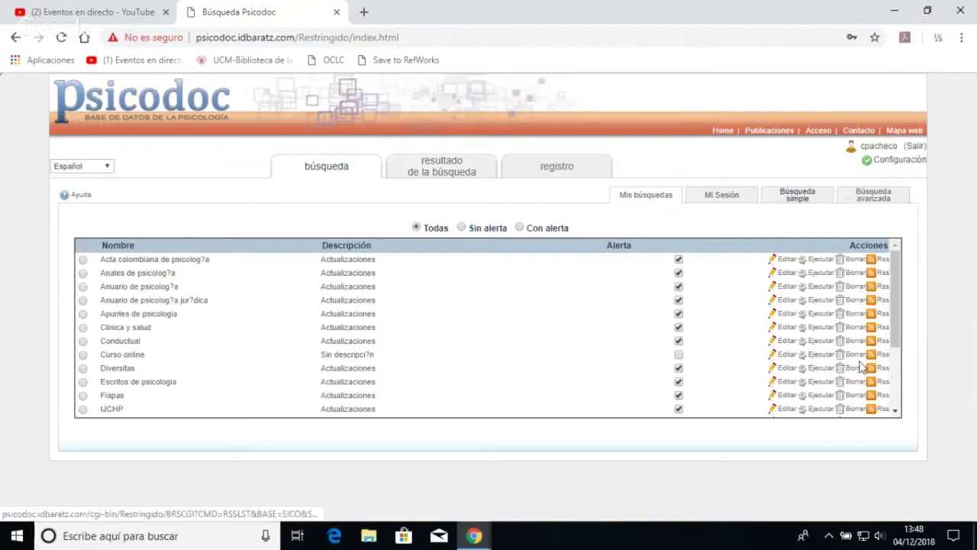
left_click(857, 356)
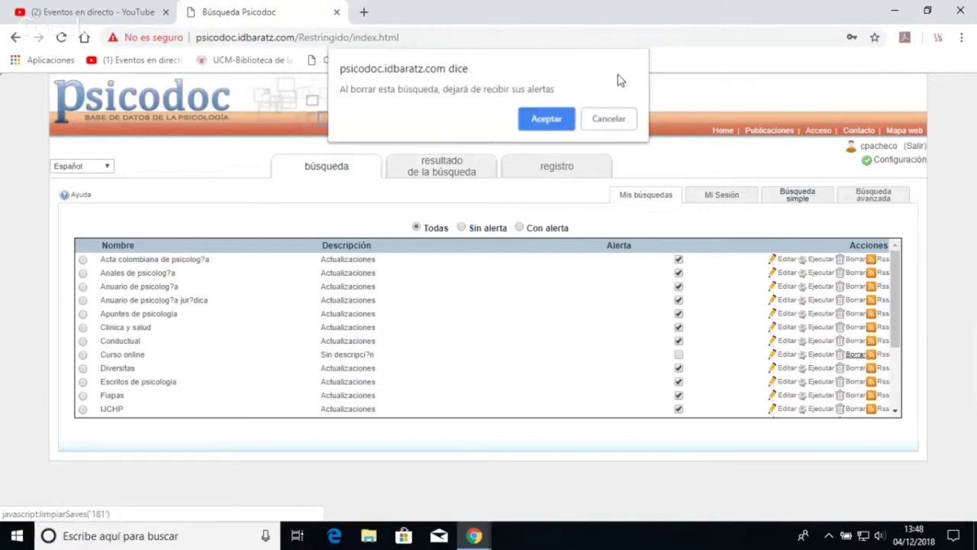
left_click(548, 120)
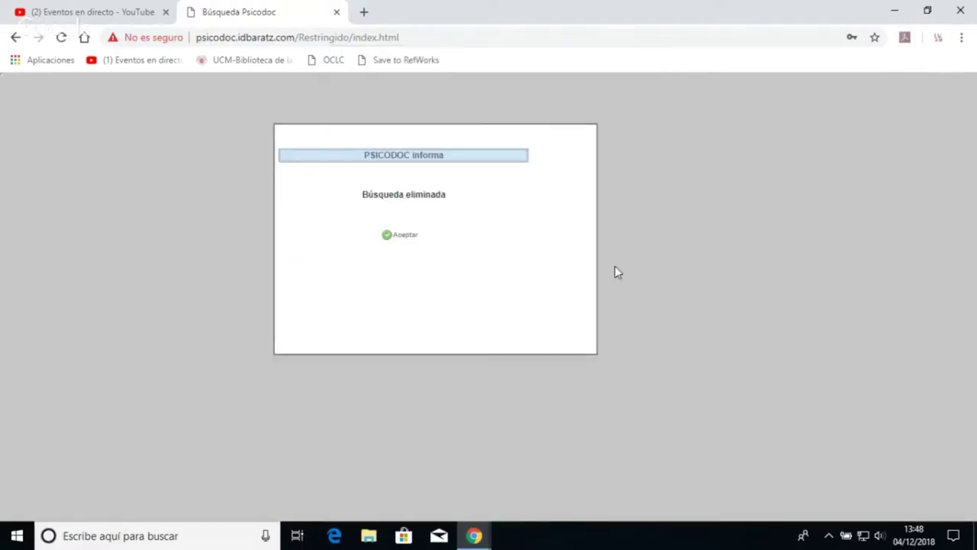
left_click(399, 237)
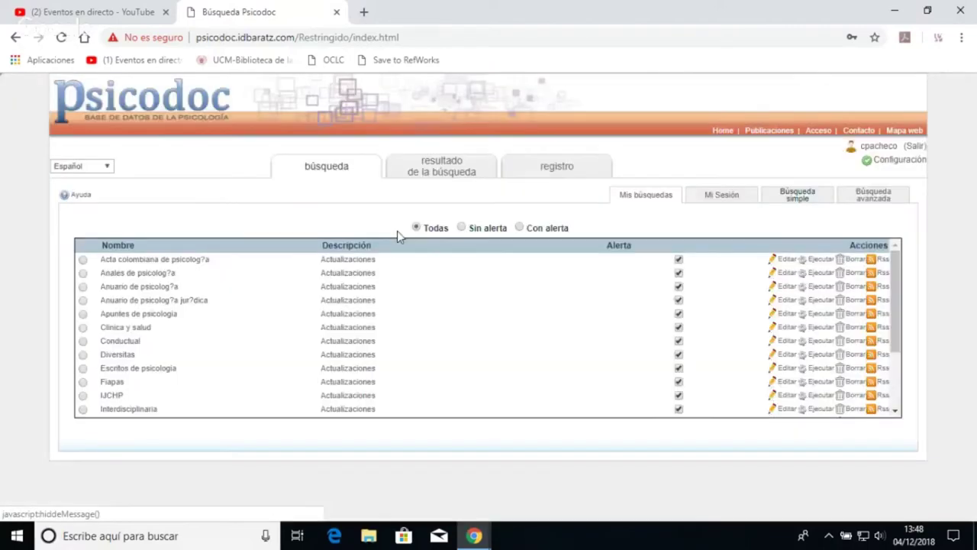
left_click(444, 166)
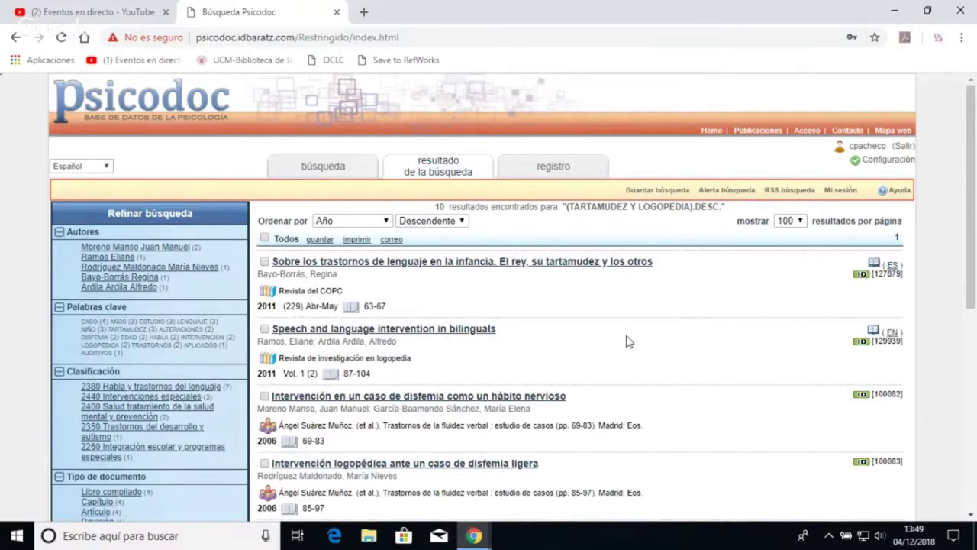
Scroll through the 10 Tartamudez y Logopedia results and show the available sort fields.
scroll(622, 343, "down", 1)
scroll(622, 344, "down", 2)
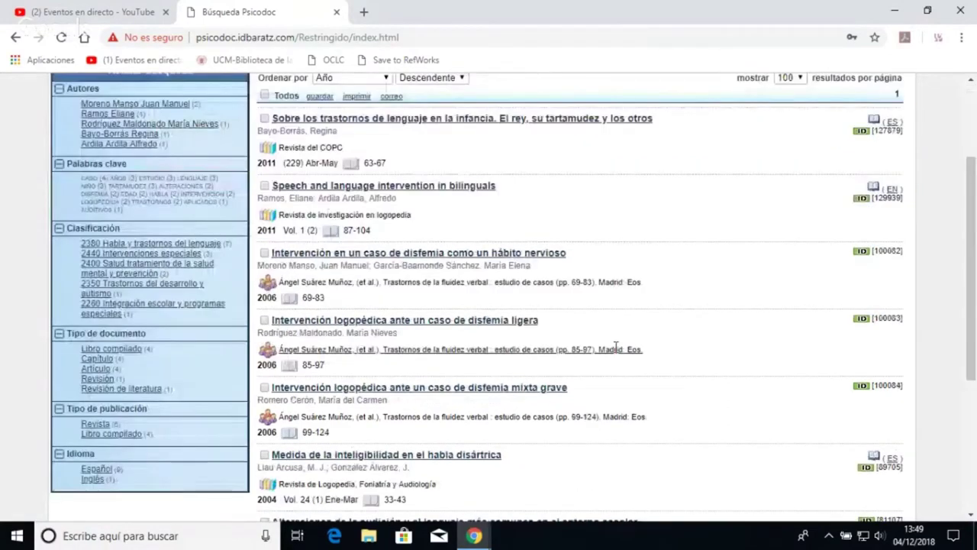
scroll(615, 347, "down", 1)
scroll(611, 346, "up", 2)
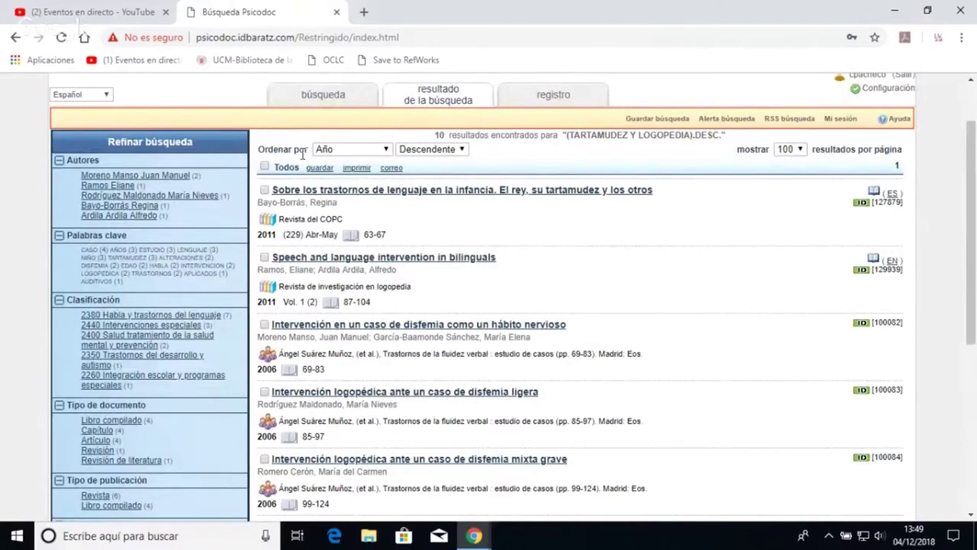
left_click(386, 149)
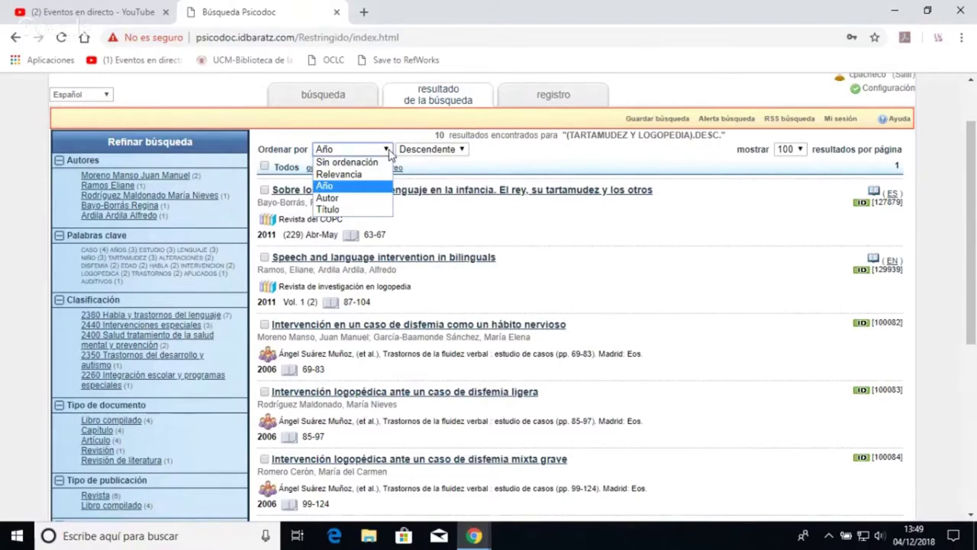
left_click(462, 151)
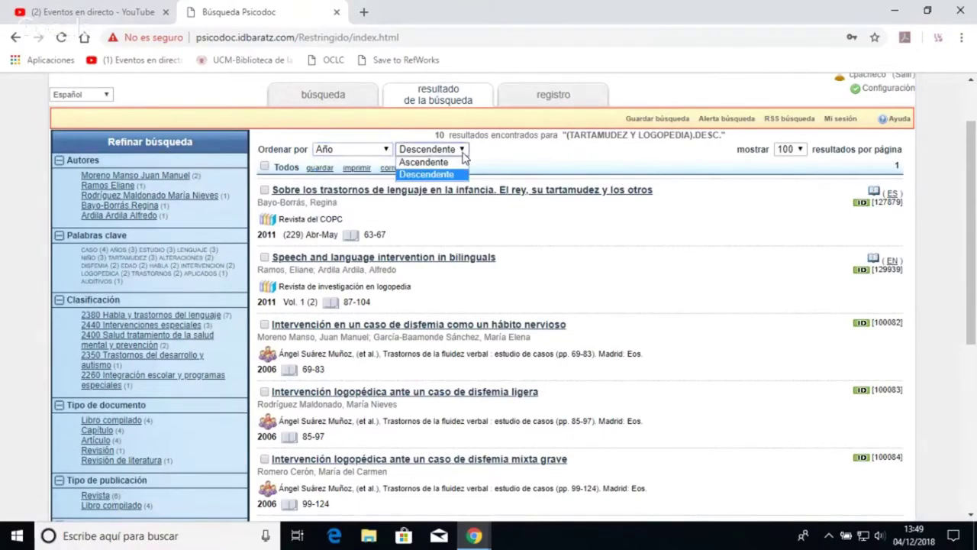
left_click(463, 153)
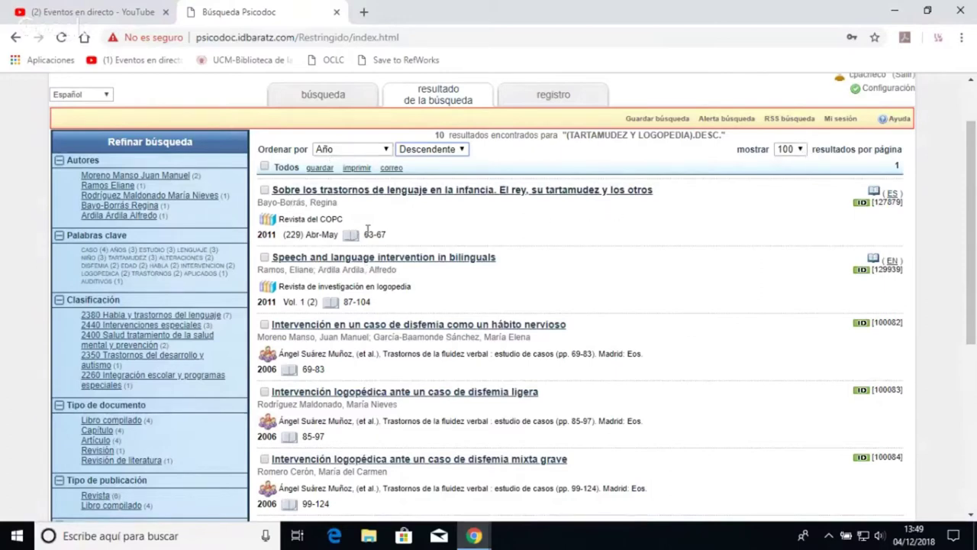
scroll(367, 235, "up", 1)
scroll(359, 235, "up", 1)
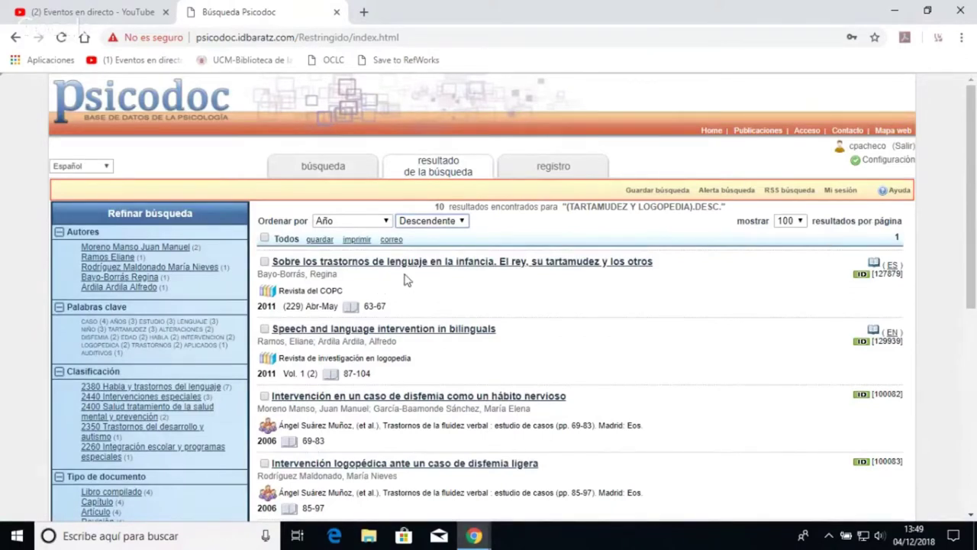
scroll(412, 286, "down", 1)
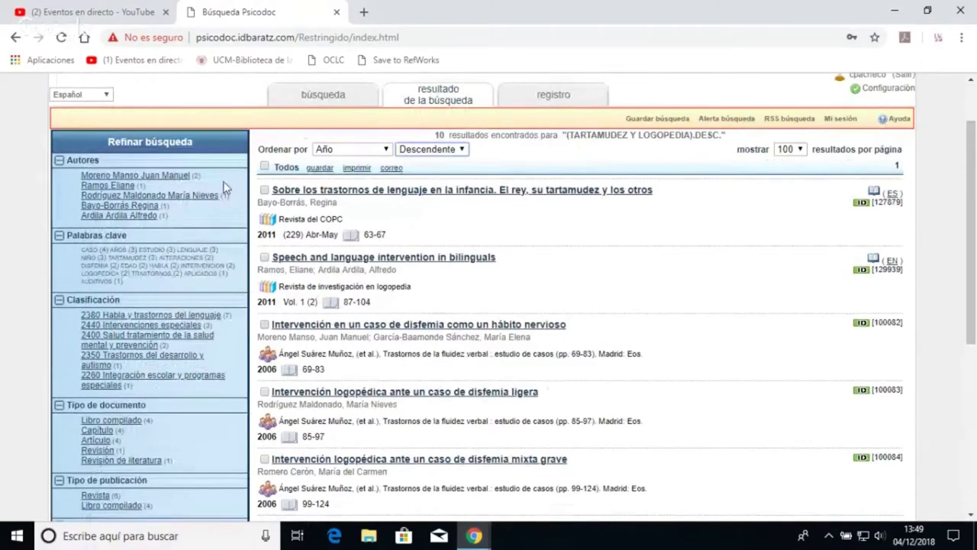
Tick all ten results with Todos, then open the first result's full-text link.
left_click(264, 189)
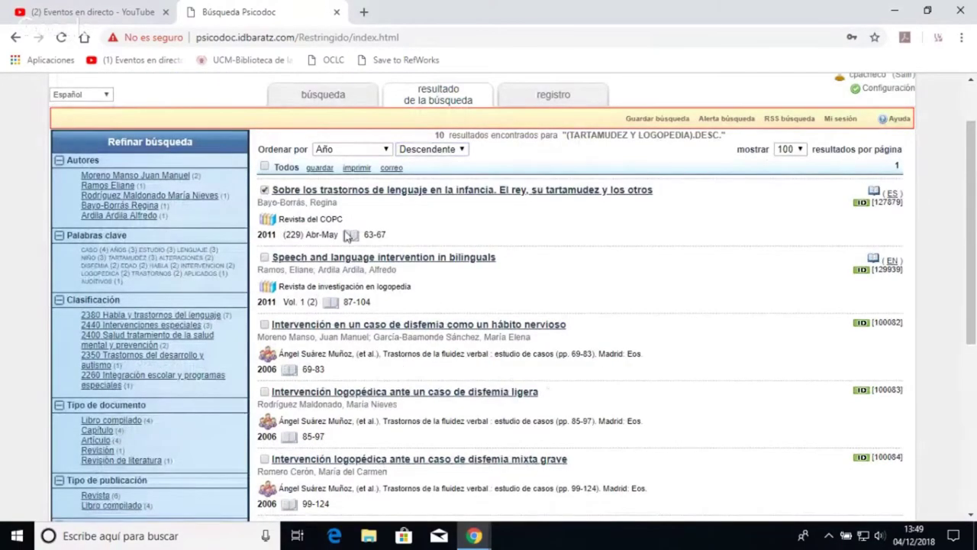
left_click(265, 190)
left_click(264, 168)
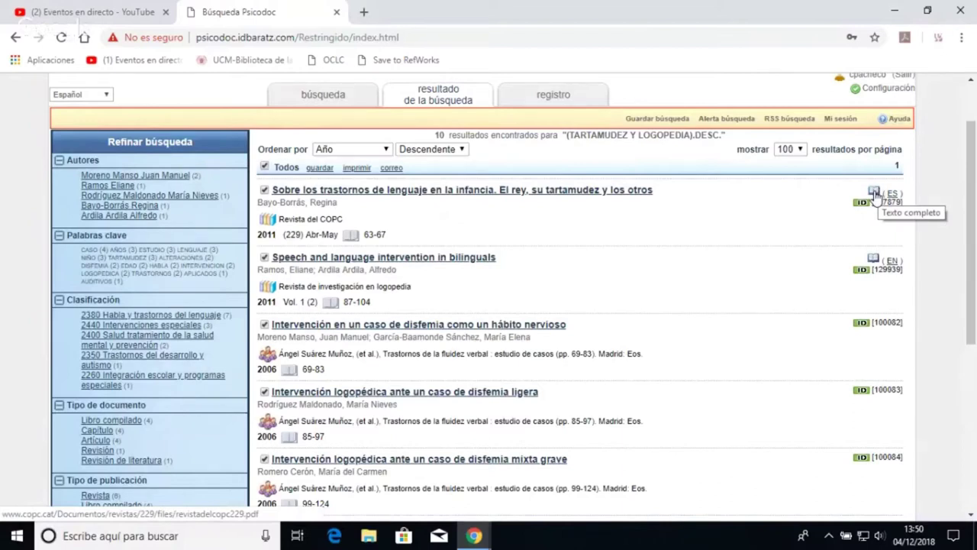
left_click(876, 195)
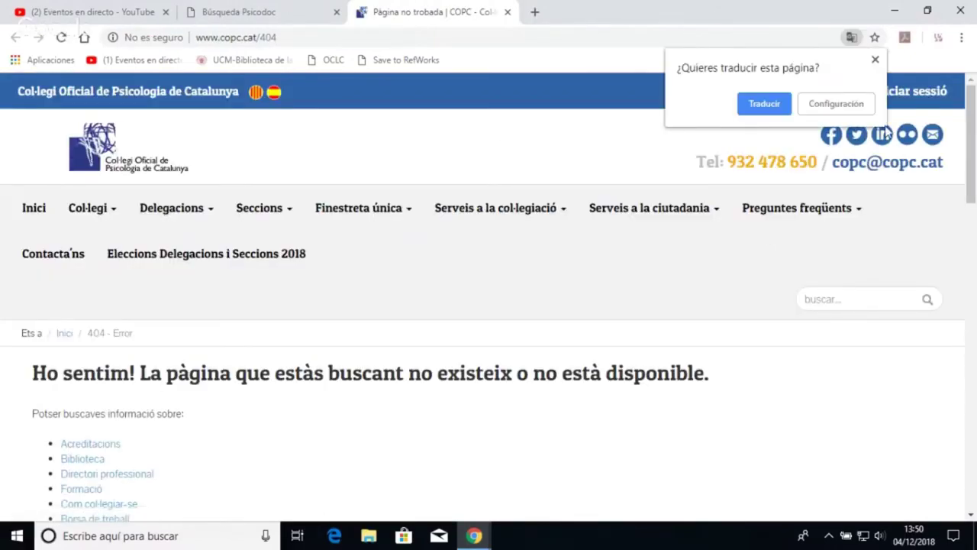
left_click(875, 60)
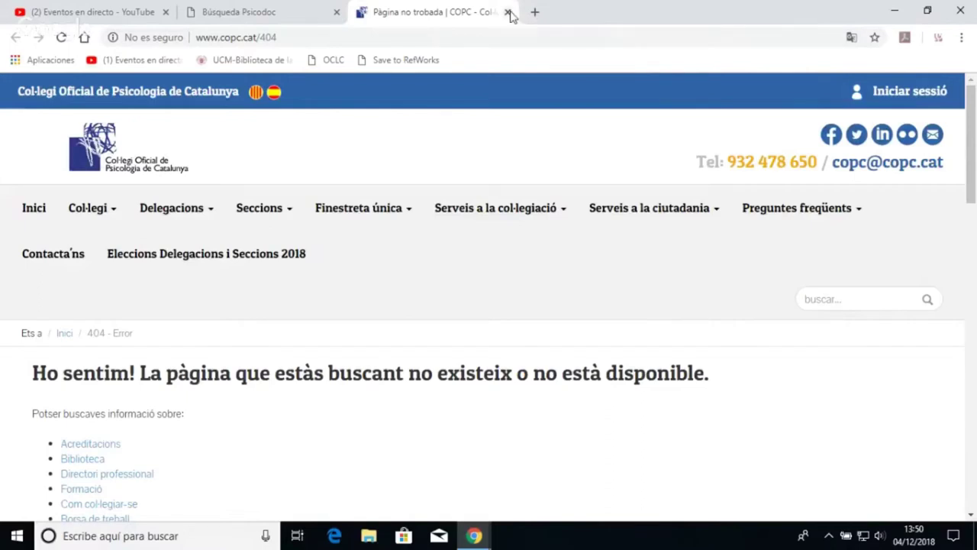
left_click(508, 12)
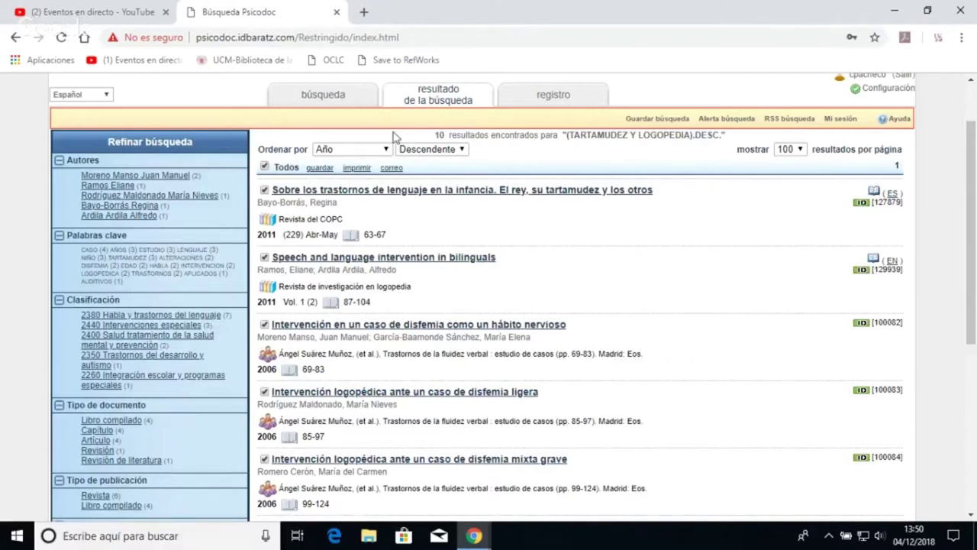
left_click(265, 165)
Open the full record of the first result, the 2011 Revista del COPC article, and scroll through it.
left_click(353, 191)
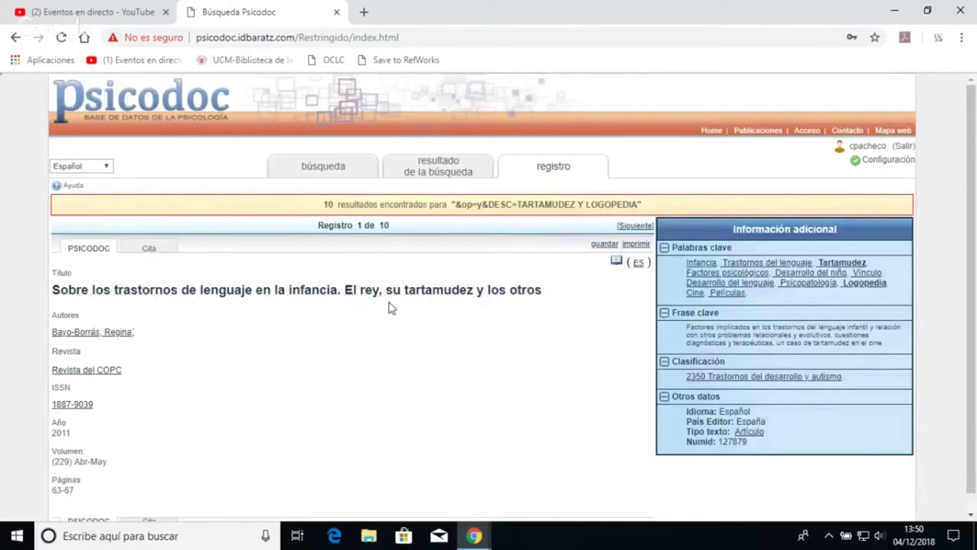
scroll(389, 306, "down", 1)
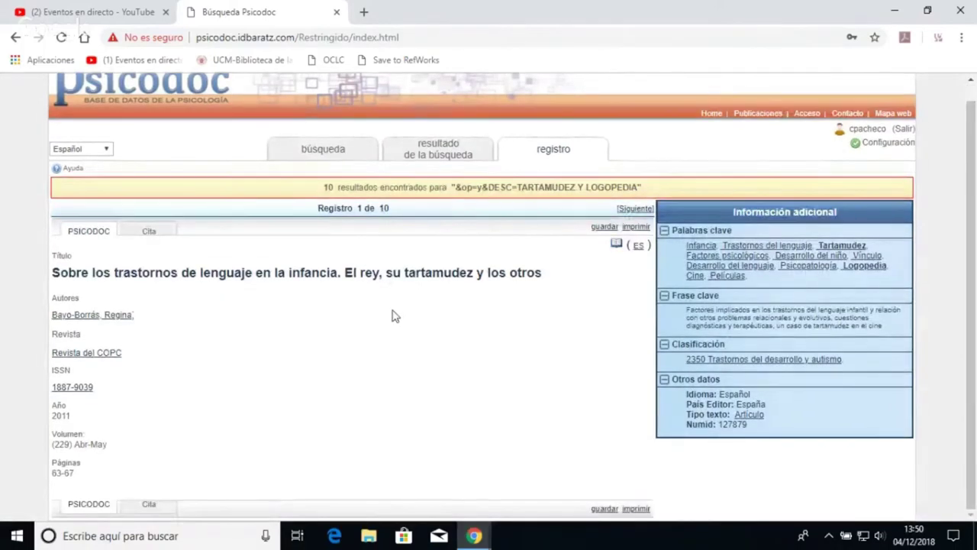
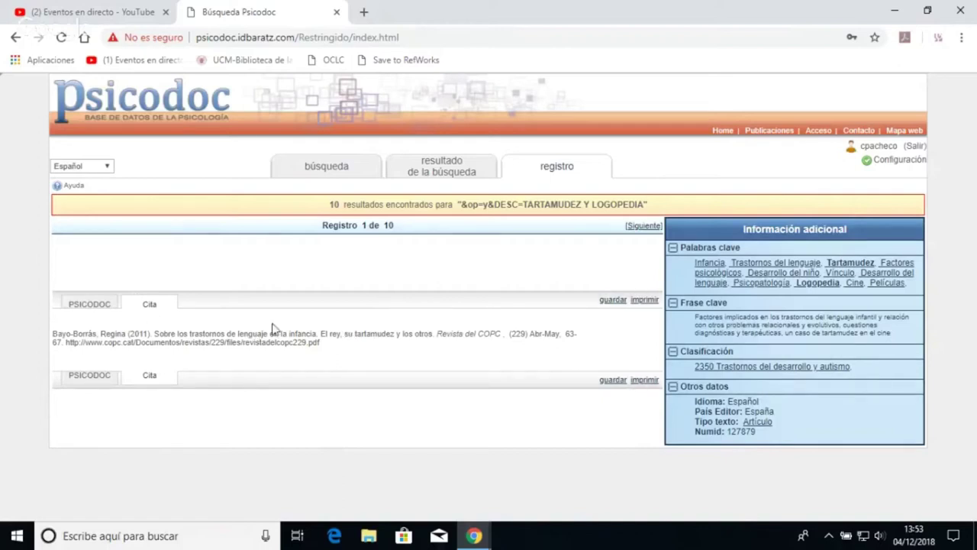
Go to Búsqueda avanzada and clear the old Tartamudez y Logopedia fields with 'borrar campos'.
left_click(332, 168)
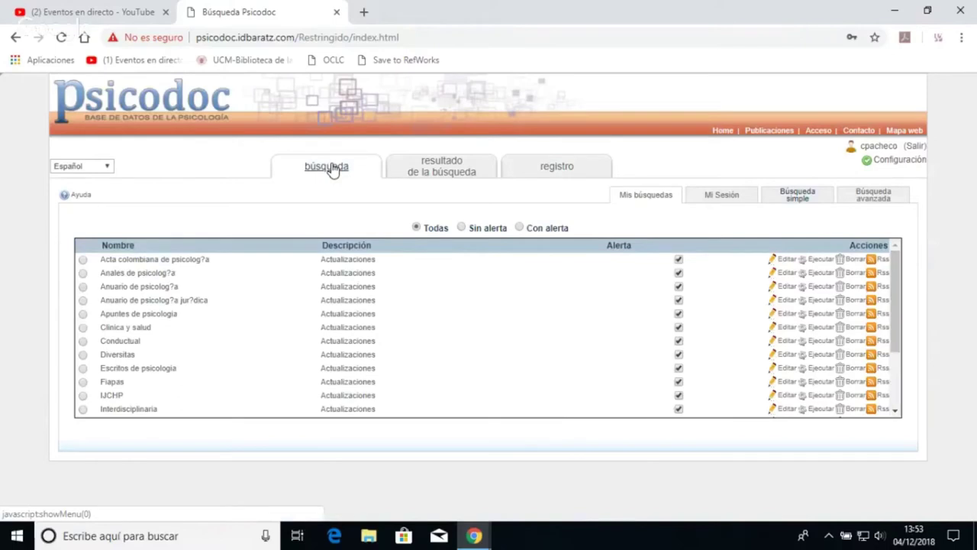
left_click(875, 195)
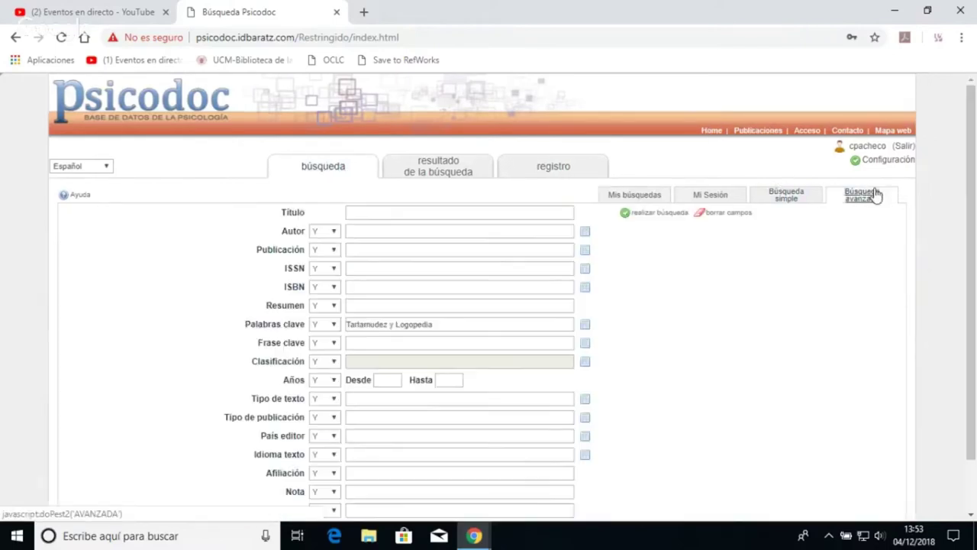
scroll(756, 458, "down", 2)
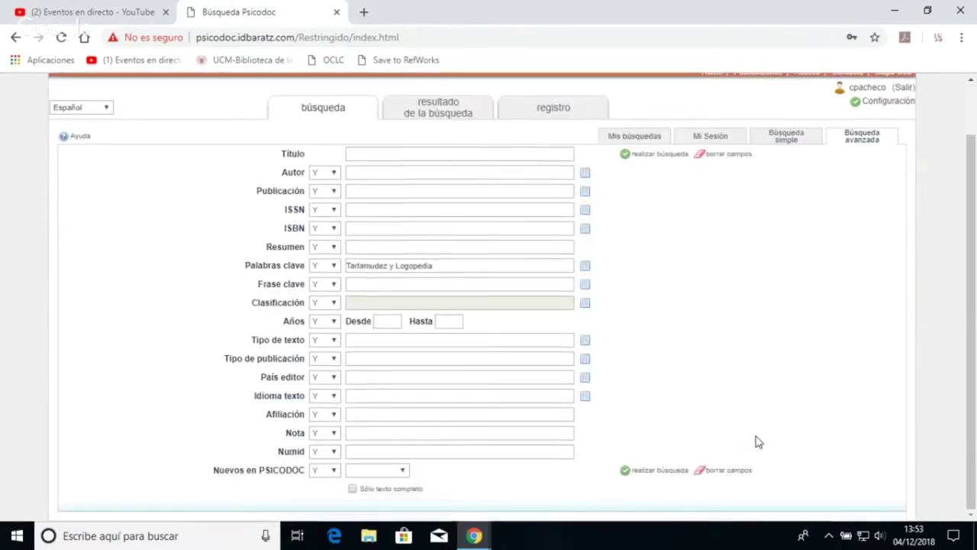
scroll(758, 442, "up", 2)
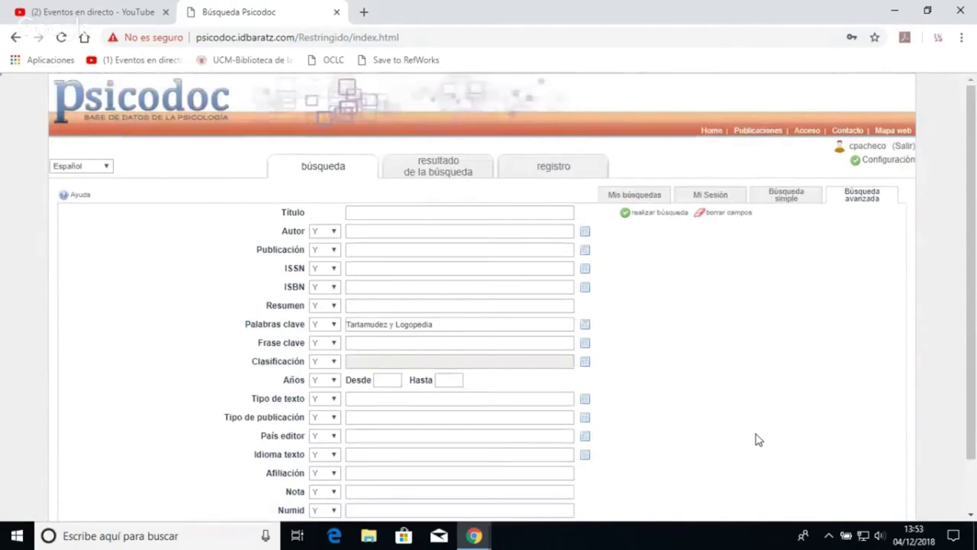
left_click(727, 214)
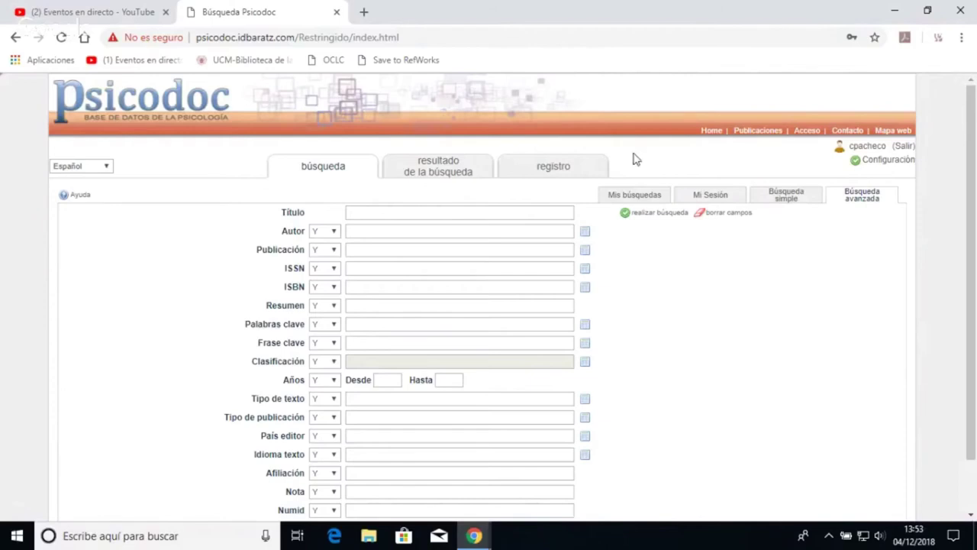
scroll(633, 160, "down", 1)
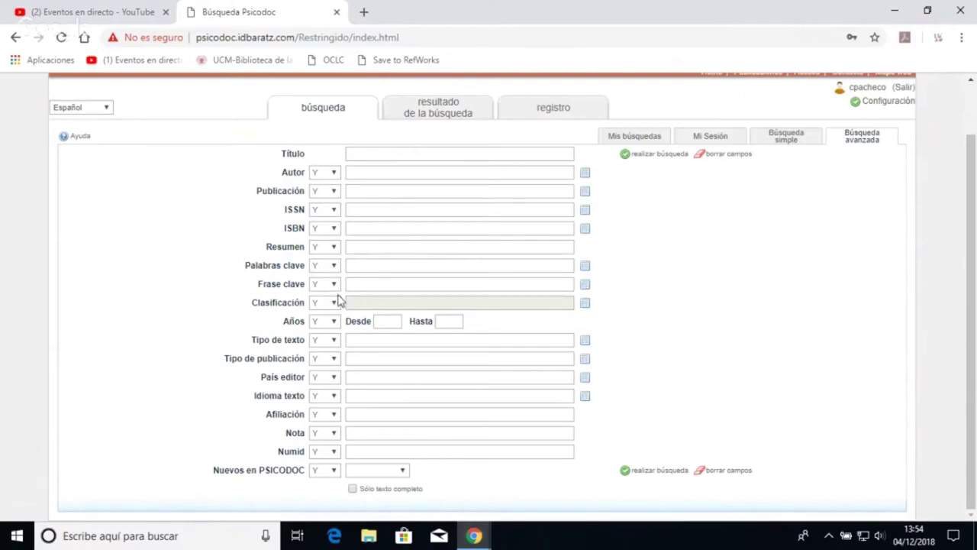
Enter the keyword psicoterap$ in Palabras clave, correcting the trailing character.
left_click(368, 265)
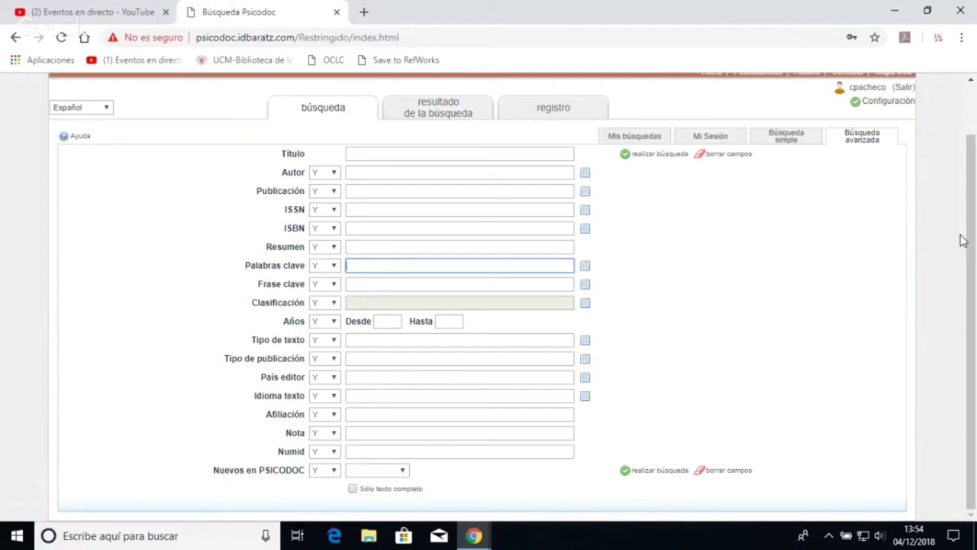
type("psicoterap?")
key("BackSpace")
type("$")
Enter ?imenez in the Autor field.
left_click(365, 175)
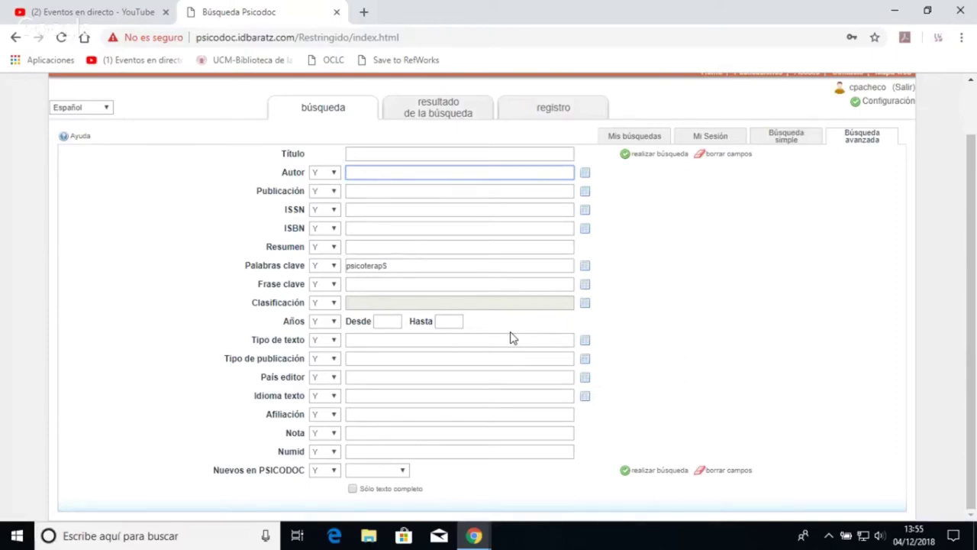
type("?imenez")
Run 'realizar búsqueda' and review the 97 results sorted by year descending.
left_click(664, 155)
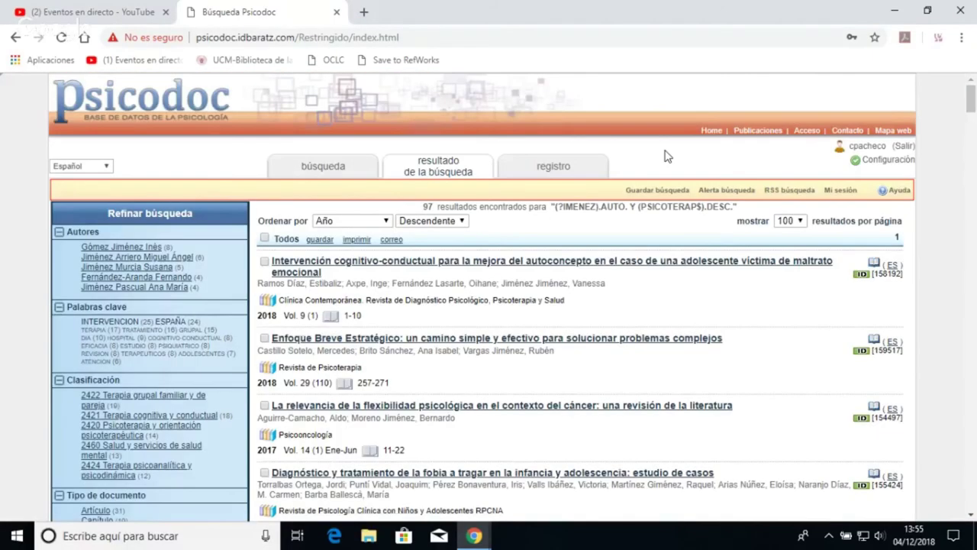
scroll(560, 228, "down", 3)
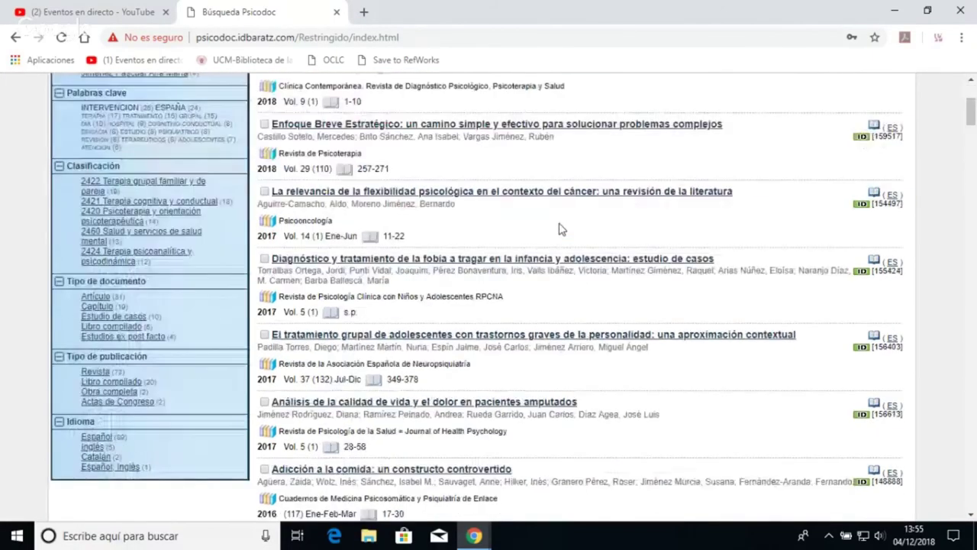
scroll(559, 228, "up", 2)
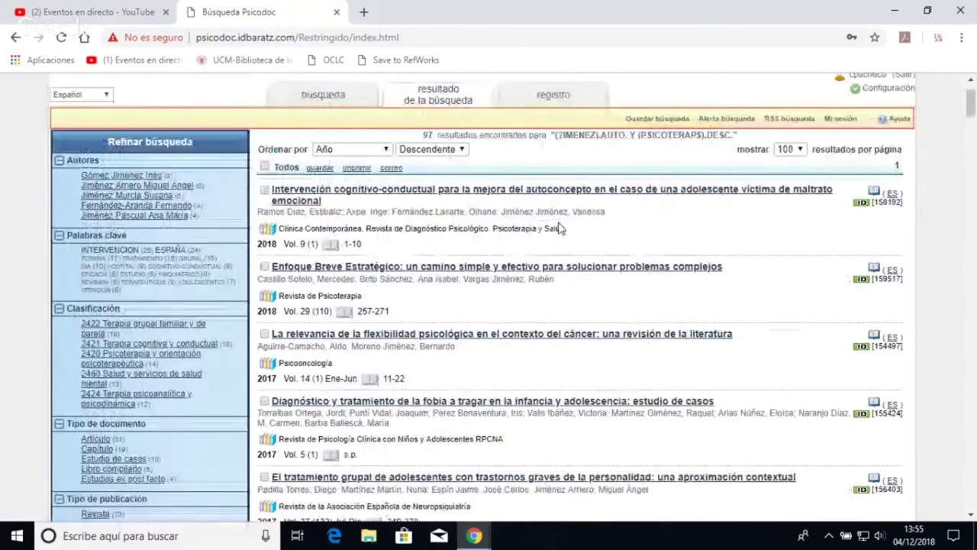
scroll(284, 299, "down", 3)
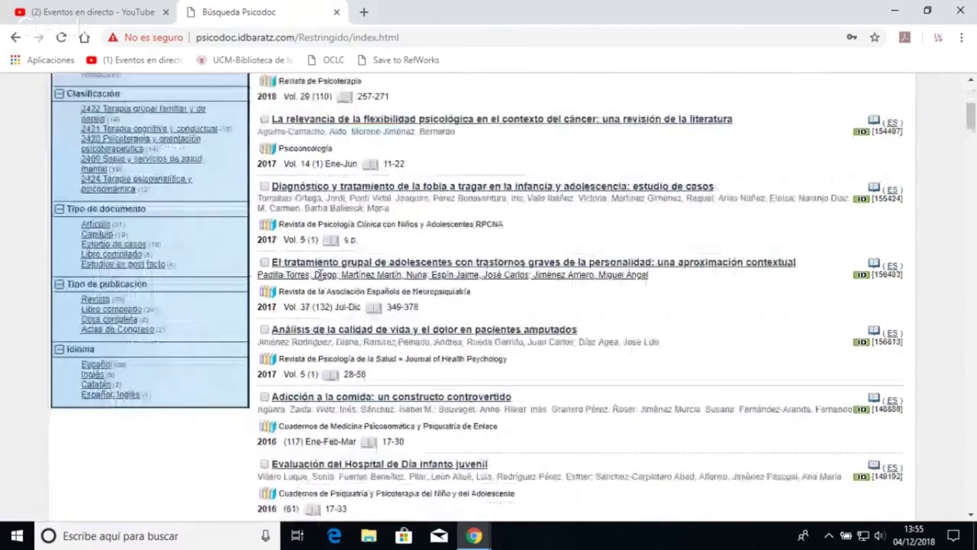
scroll(625, 196, "up", 3)
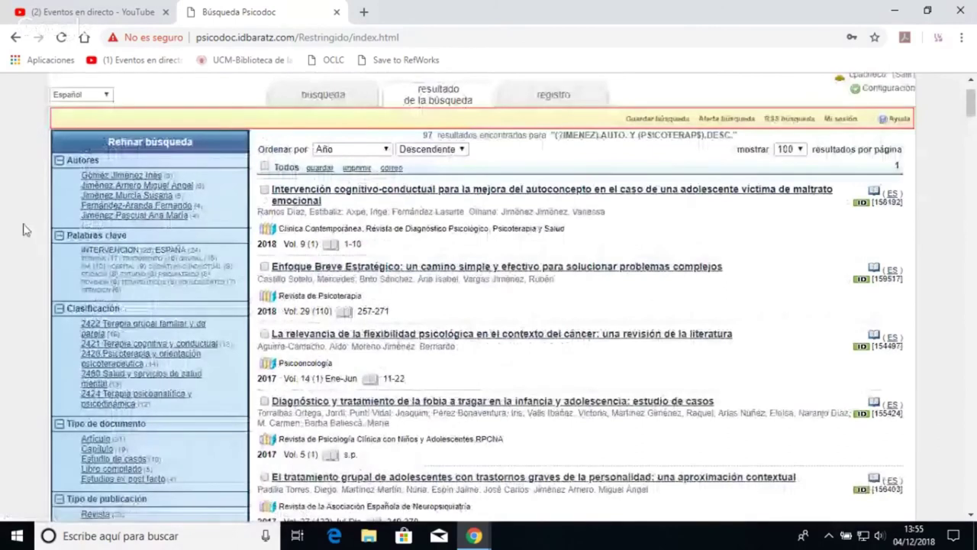
Open record 1 of 97, the 2018 cognitive-behavioural autoconcepto article, and review its keywords.
left_click(296, 190)
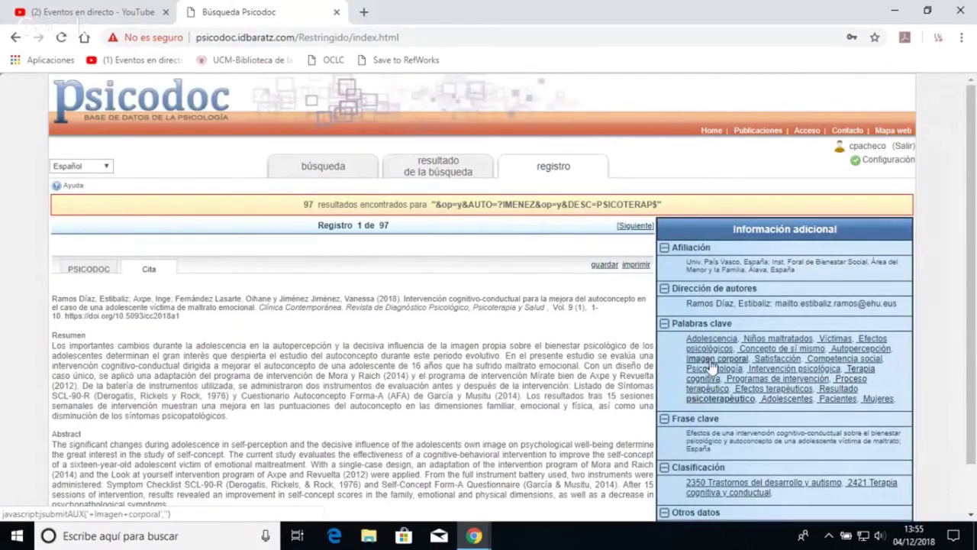
scroll(712, 371, "down", 1)
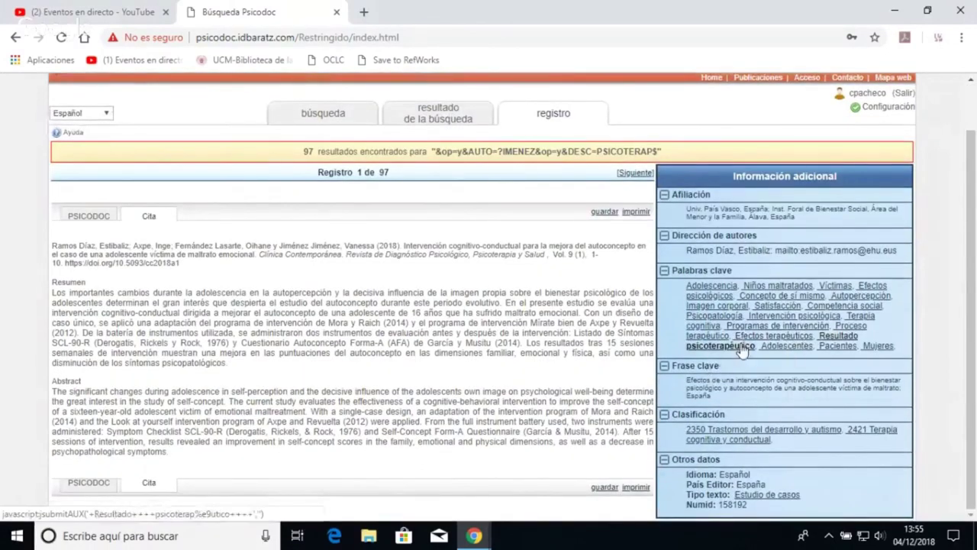
scroll(746, 347, "up", 1)
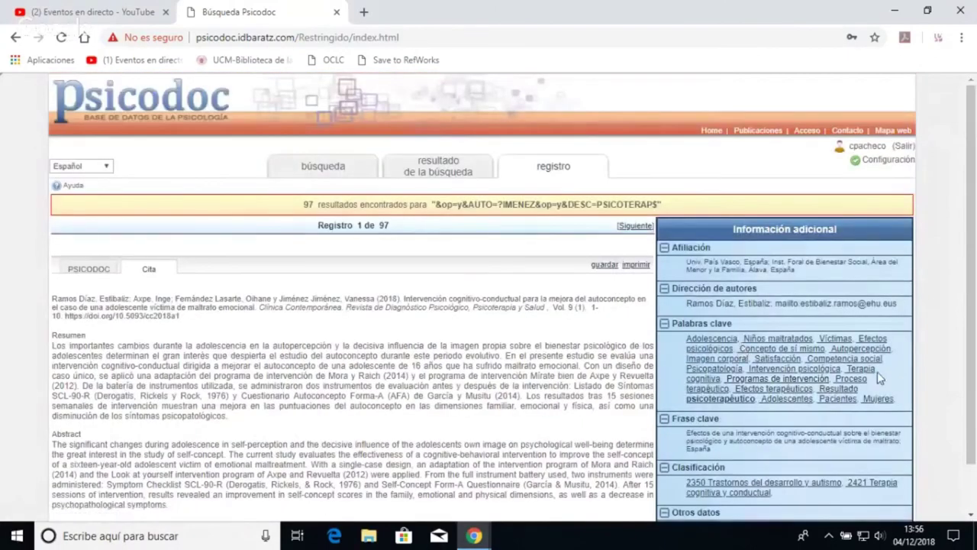